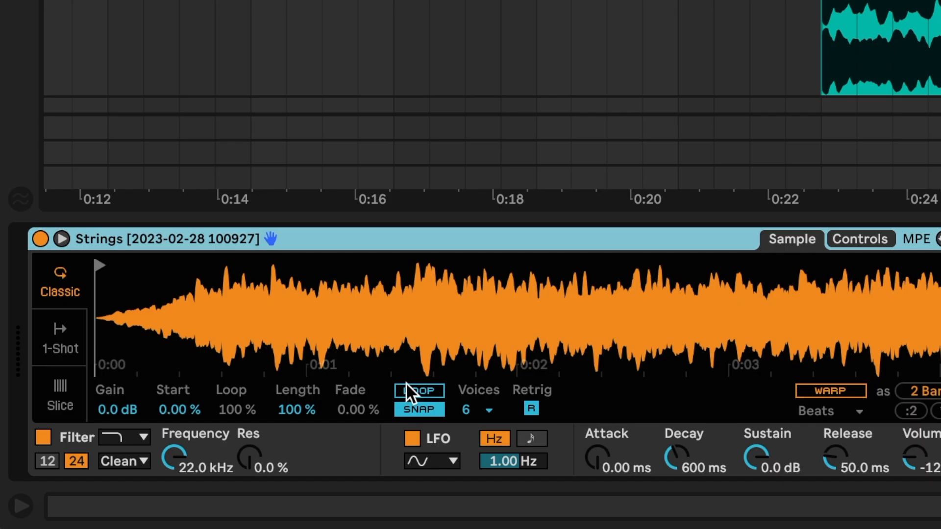
Loop the Strings sample with an 80.5% loop and 99.2% fade, and set its attack to 504 ms and release to 2.82 s
{"action": "left_click", "coordinate": [202, 457]}
{"action": "left_click_drag", "start_coordinate": [361, 407], "coordinate": [361, 378]}
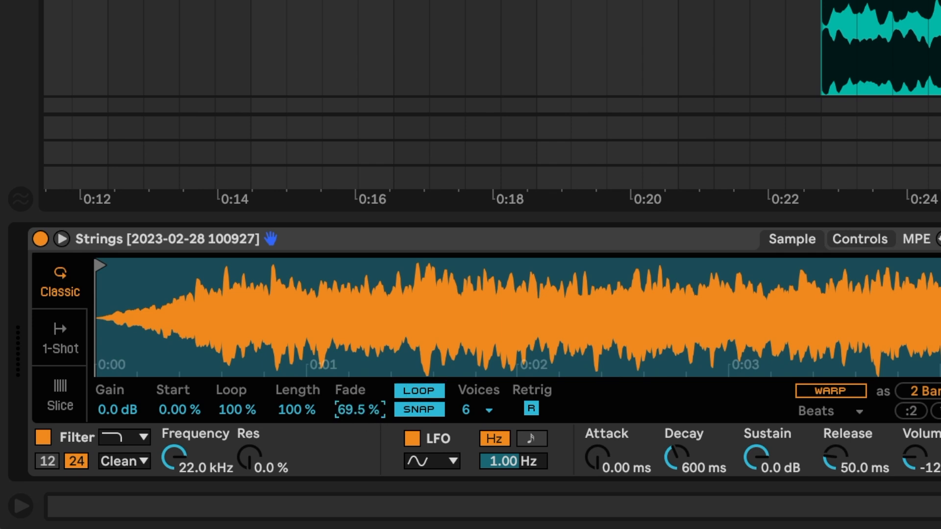
{"action": "left_click_drag", "start_coordinate": [254, 407], "coordinate": [253, 422]}
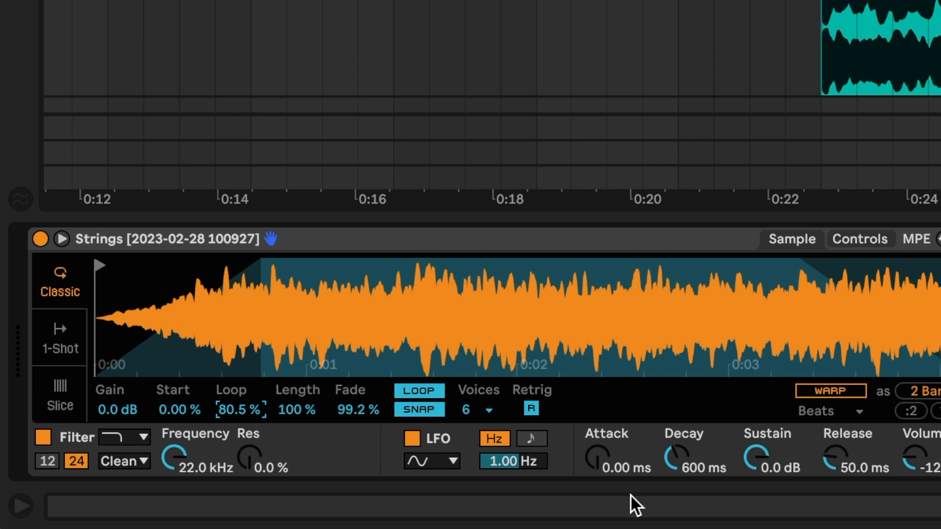
{"action": "left_click_drag", "start_coordinate": [598, 462], "coordinate": [599, 453]}
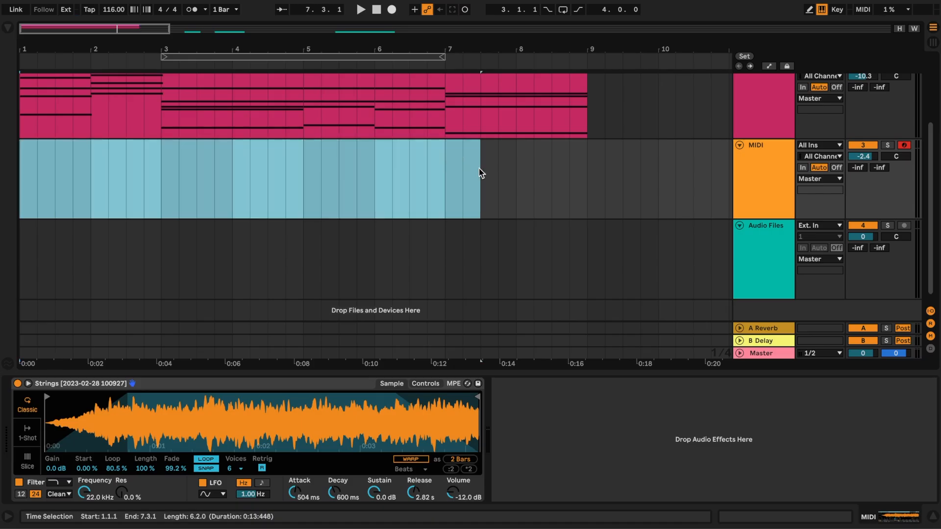
Create an eight-bar MIDI clip from bar 1 on the MIDI track and fill its whole length with one G#3 note
{"action": "left_click_drag", "start_coordinate": [479, 177], "coordinate": [595, 172]}
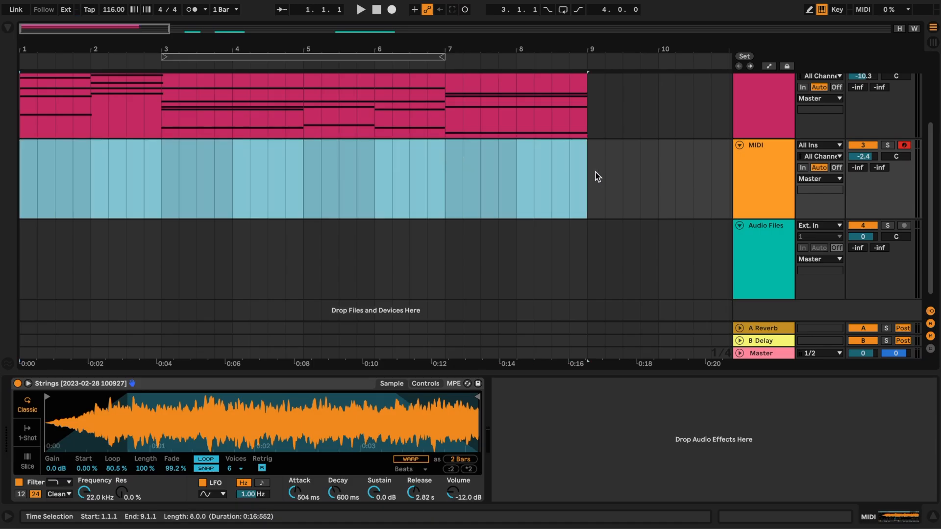
{"action": "key", "text": "super+shift+m"}
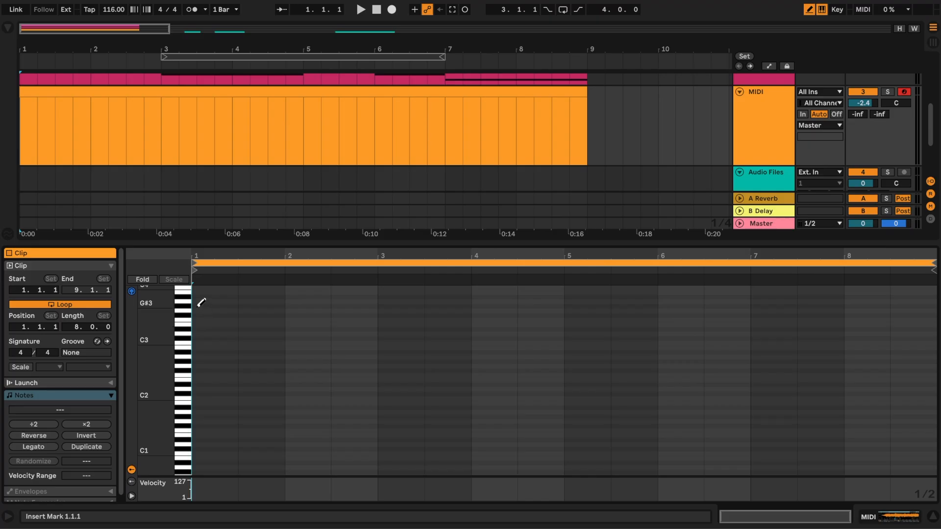
{"action": "left_click", "coordinate": [201, 302]}
{"action": "left_click_drag", "start_coordinate": [237, 308], "coordinate": [926, 329]}
In the Session View mixer, bring up the MIDI track's volume from silence to -27.6 dB
{"action": "left_click", "coordinate": [771, 140]}
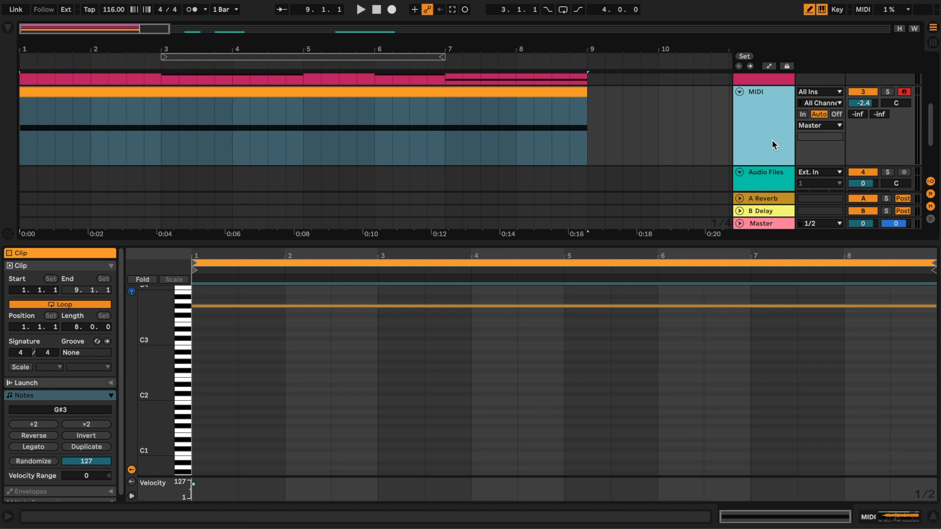
{"action": "key", "text": "Tab"}
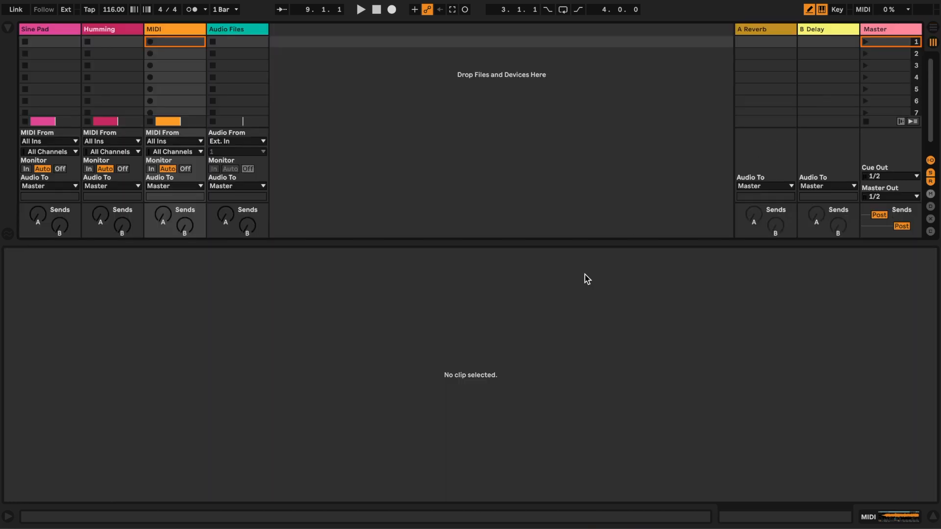
{"action": "key", "text": "shift+Tab"}
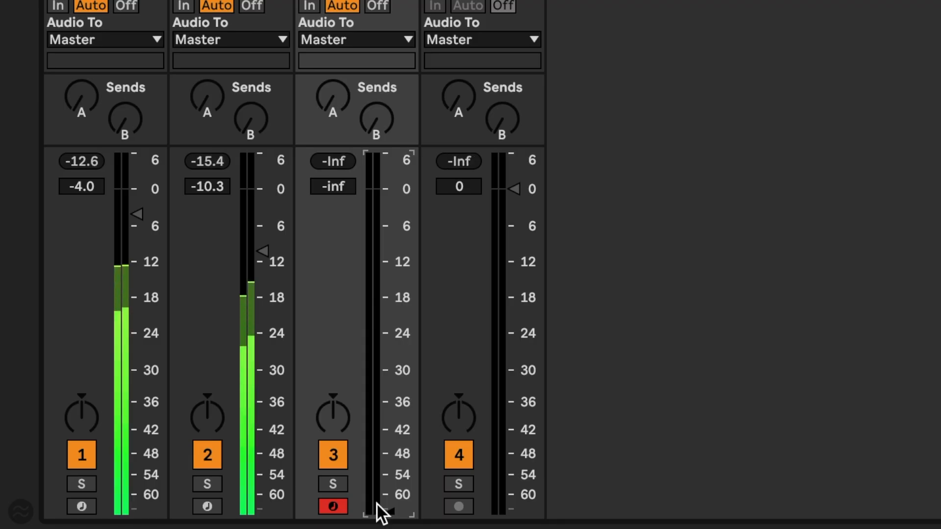
{"action": "left_click_drag", "start_coordinate": [377, 503], "coordinate": [377, 478]}
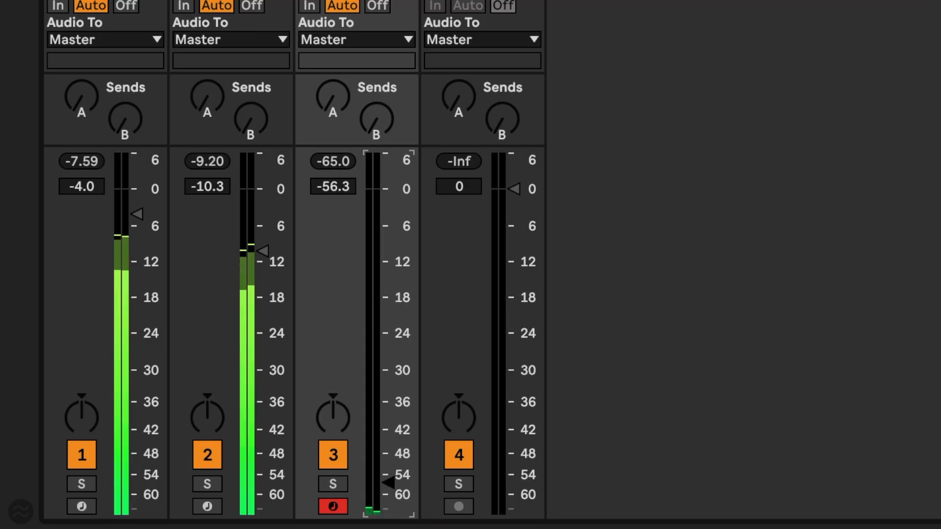
{"action": "left_click_drag", "start_coordinate": [377, 425], "coordinate": [377, 351]}
{"action": "left_click_drag", "start_coordinate": [388, 318], "coordinate": [388, 310]}
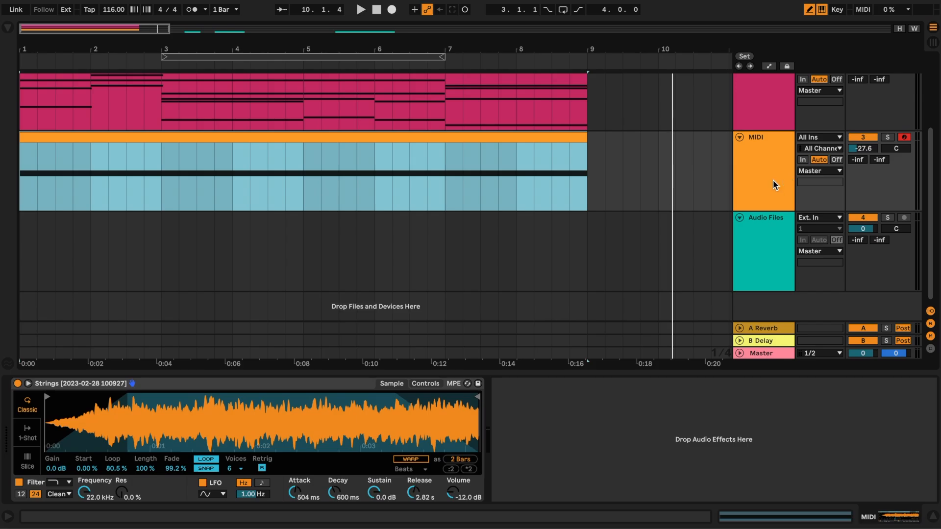
Rename the MIDI track as "String Pedal"
{"action": "left_click", "coordinate": [769, 178]}
{"action": "key", "text": "super+r"}
{"action": "type", "text": "String Pedal"}
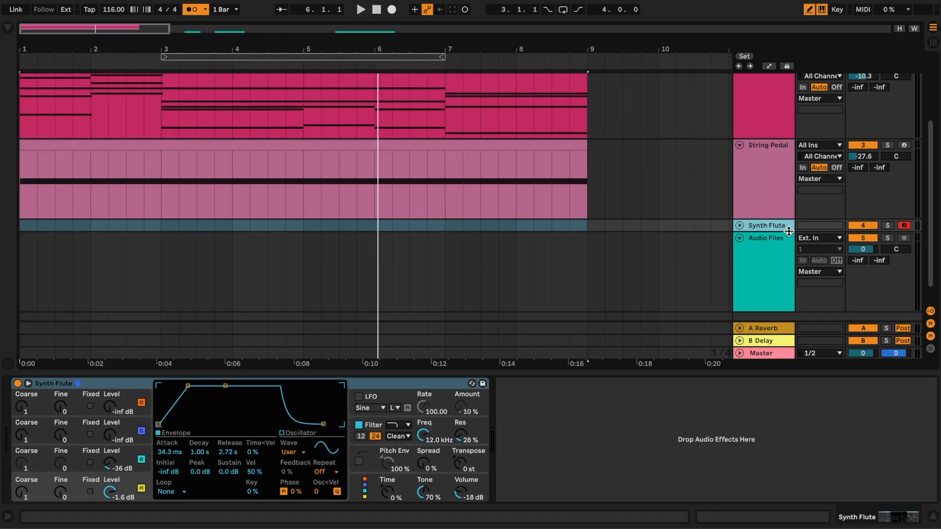
Enlarge the Synth Flute track's height and copy the eight-bar Humming clip onto it at bar 1
{"action": "left_click_drag", "start_coordinate": [788, 232], "coordinate": [788, 280]}
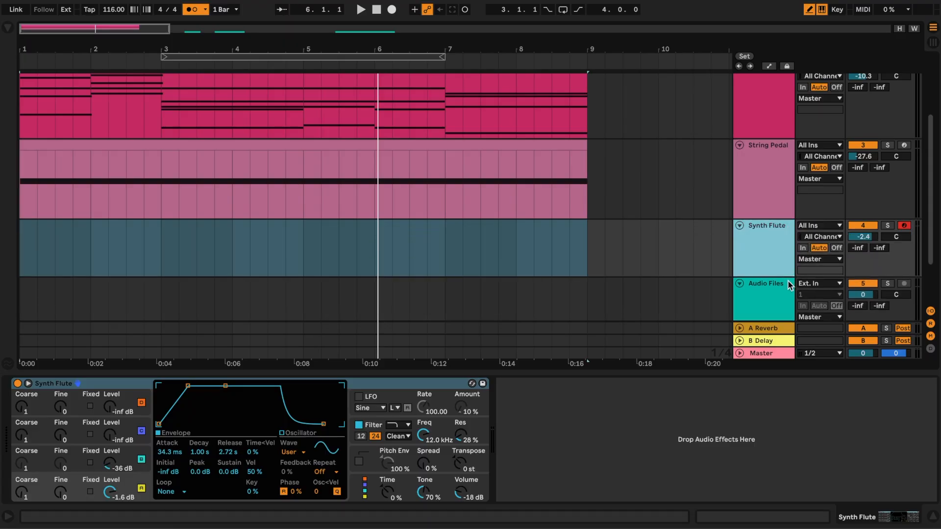
{"action": "scroll", "coordinate": [508, 157], "scroll_direction": "up", "scroll_amount": 2}
{"action": "left_click_drag", "start_coordinate": [442, 98], "coordinate": [442, 261]}
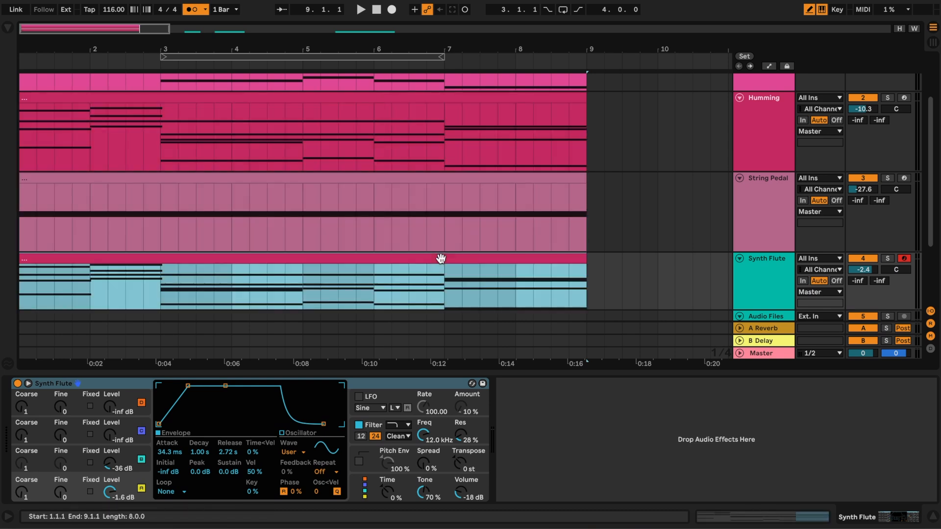
{"action": "scroll", "coordinate": [441, 263], "scroll_direction": "down", "scroll_amount": 2}
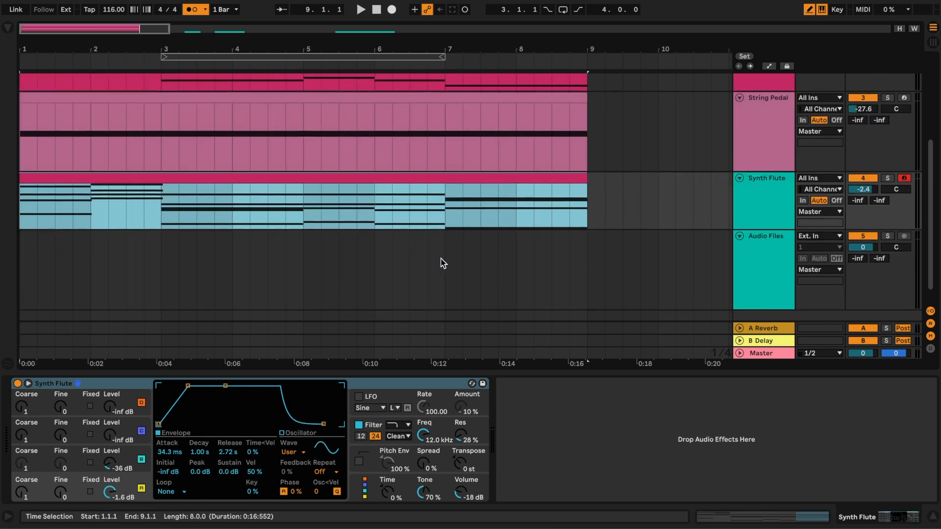
Solo the Synth Flute track for playback and turn off the metronome
{"action": "left_click", "coordinate": [887, 177]}
{"action": "key", "text": "space"}
{"action": "left_click", "coordinate": [192, 9]}
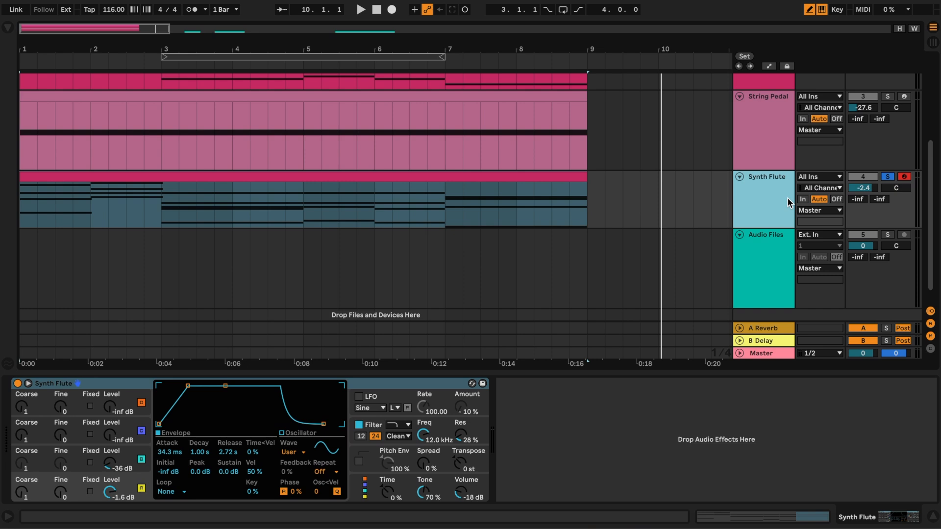
Add an Arpeggiator MIDI effect ahead of the Synth Flute instrument and play the result
{"action": "key", "text": "super+alt+b"}
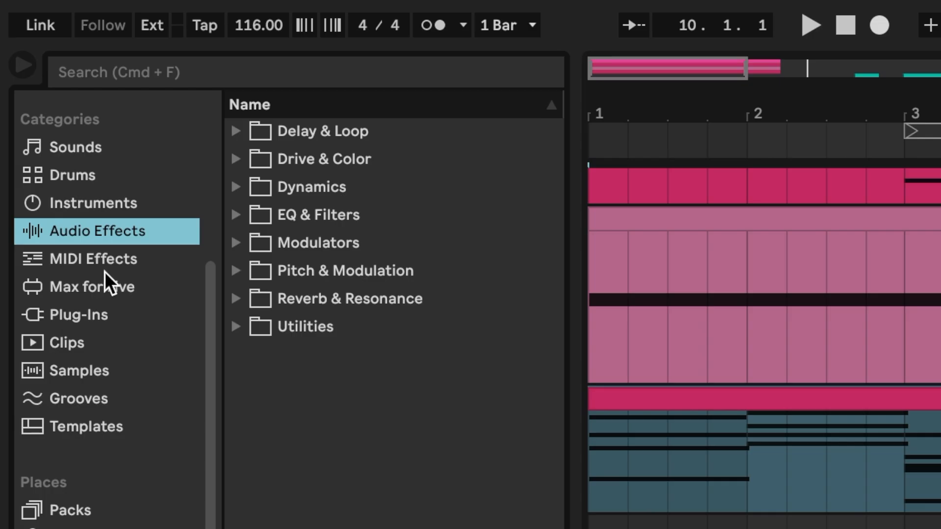
{"action": "left_click", "coordinate": [45, 115]}
{"action": "left_click_drag", "start_coordinate": [254, 131], "coordinate": [650, 457]}
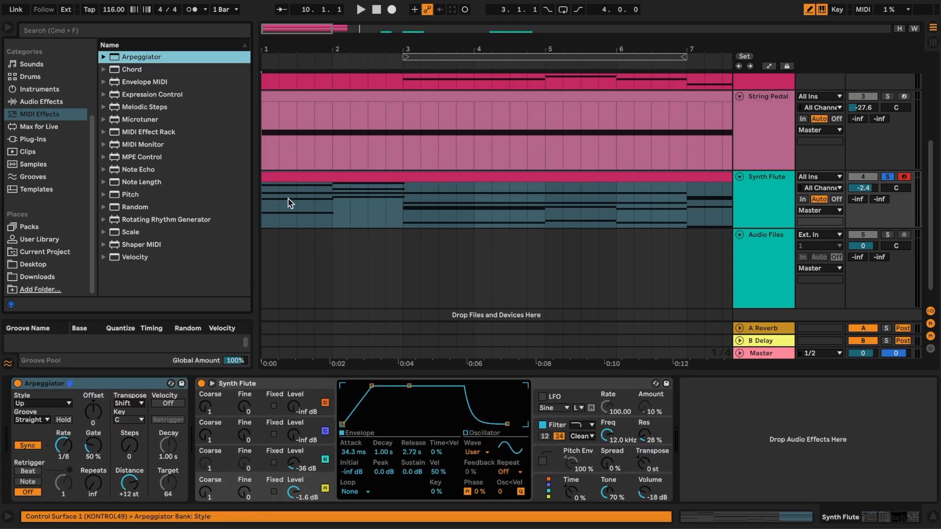
{"action": "key", "text": "space"}
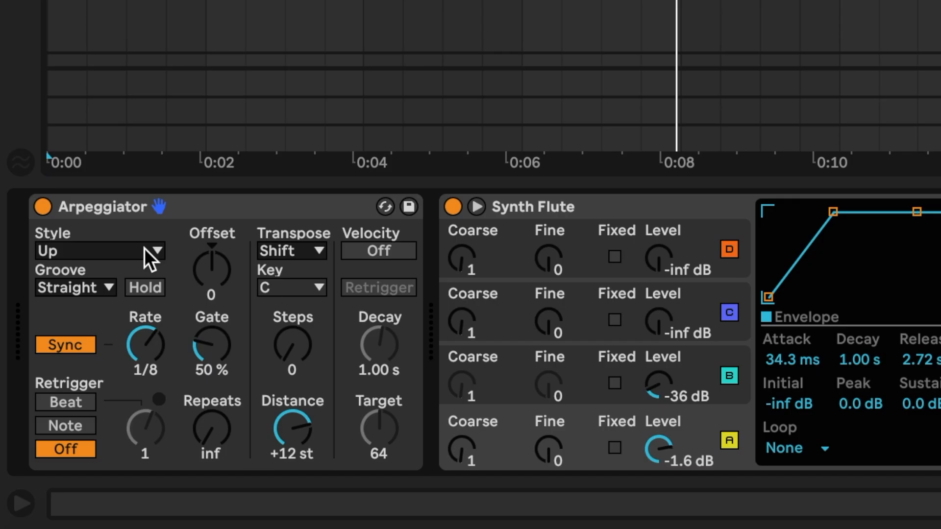
Set the Arpeggiator's style to Pinky Up, rate to 1/12 and gate to 113%
{"action": "left_click", "coordinate": [144, 248]}
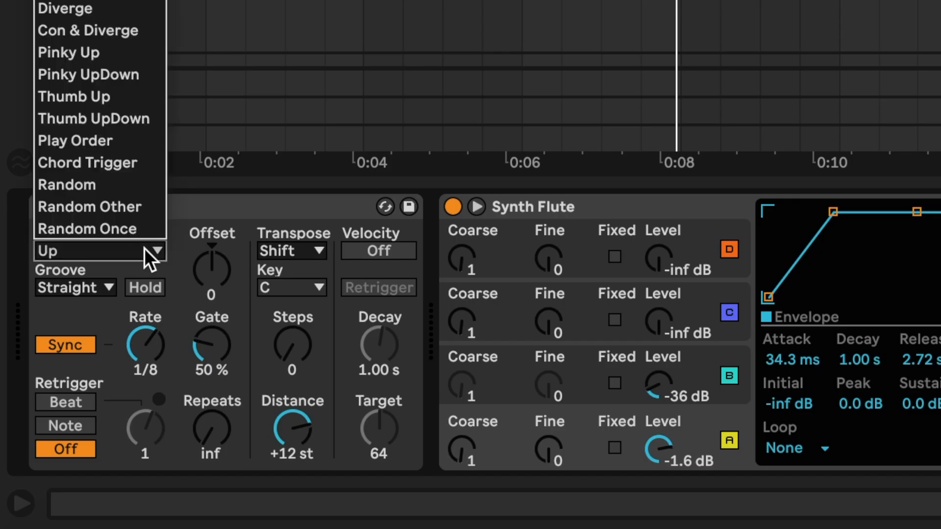
{"action": "left_click", "coordinate": [116, 44]}
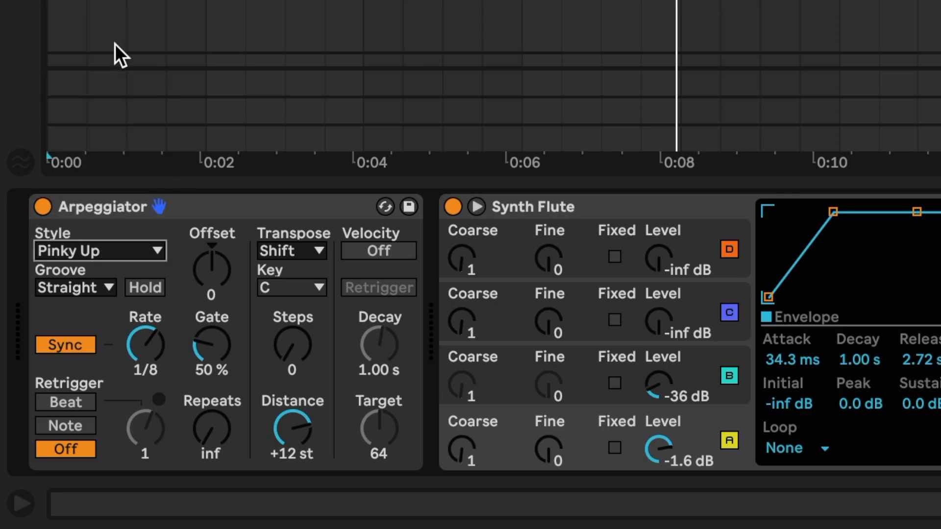
{"action": "left_click", "coordinate": [152, 336]}
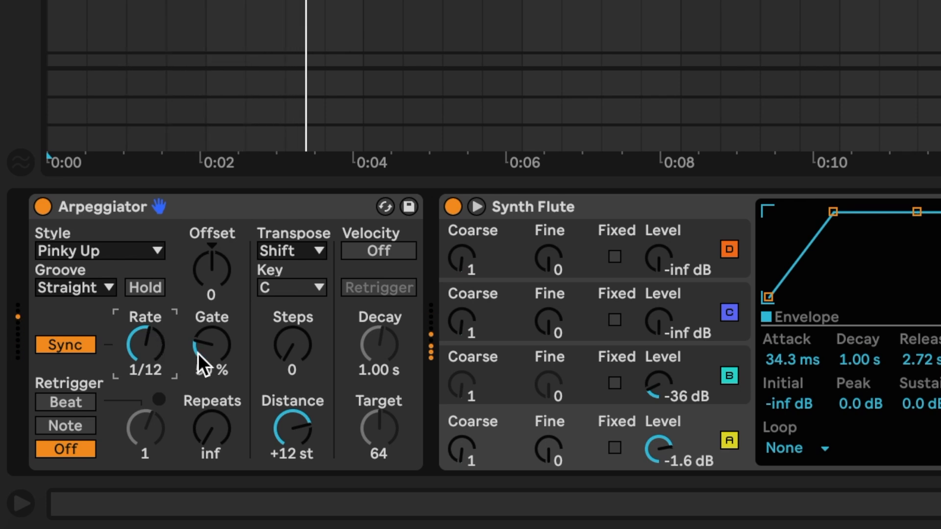
{"action": "left_click_drag", "start_coordinate": [201, 354], "coordinate": [201, 323]}
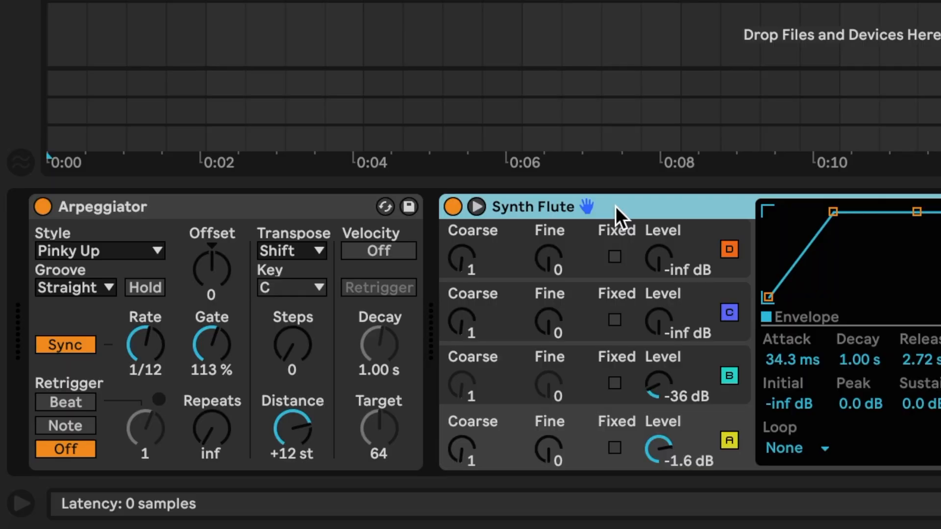
Group the Synth Flute instrument into an Instrument Rack and add the Flute audio clip as a second chain
{"action": "key", "text": "ctrl+g"}
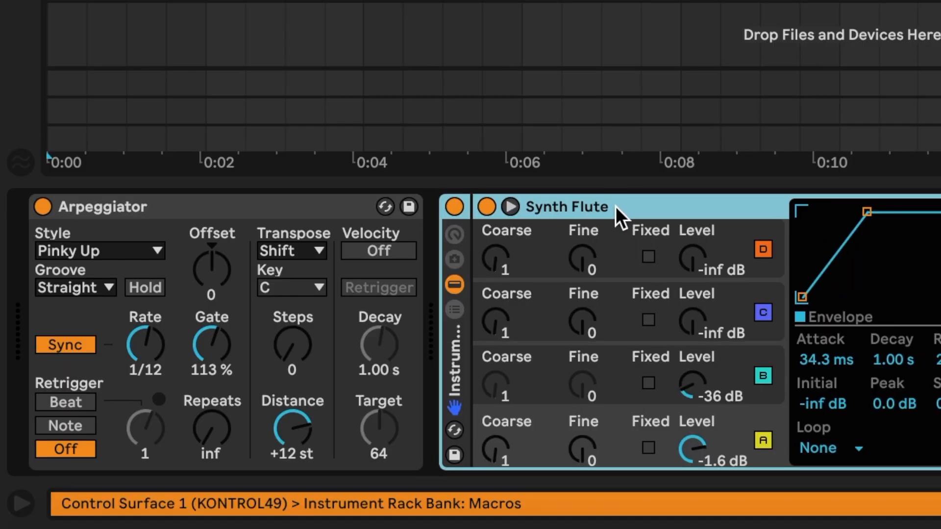
{"action": "left_click", "coordinate": [451, 310]}
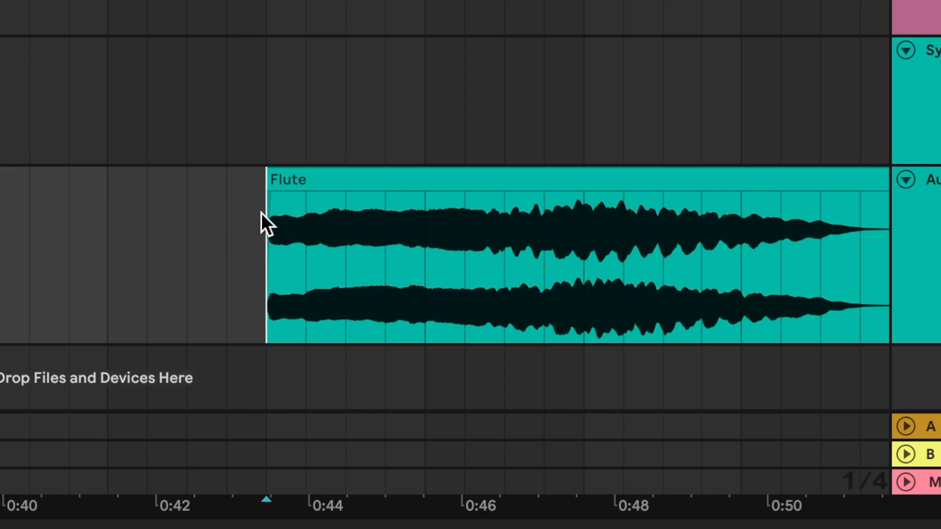
{"action": "key", "text": "space"}
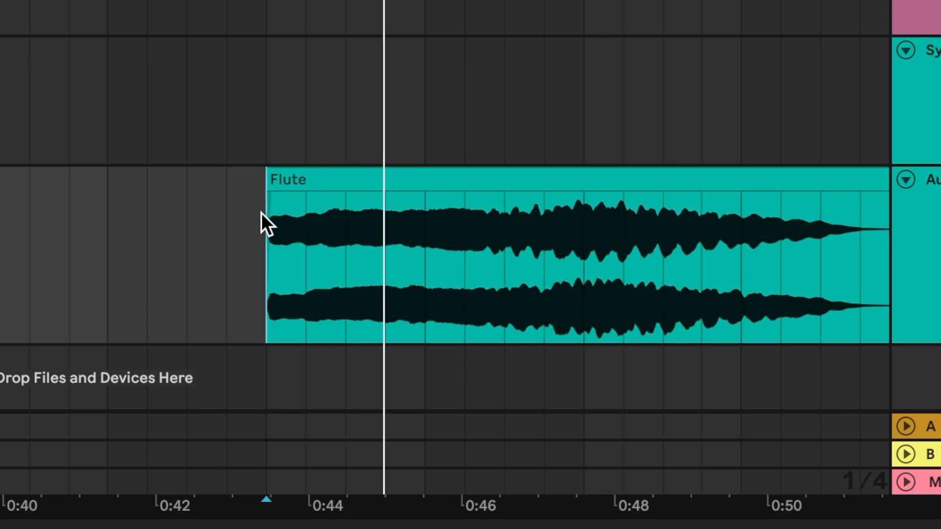
{"action": "key", "text": "space"}
{"action": "left_click", "coordinate": [784, 162]}
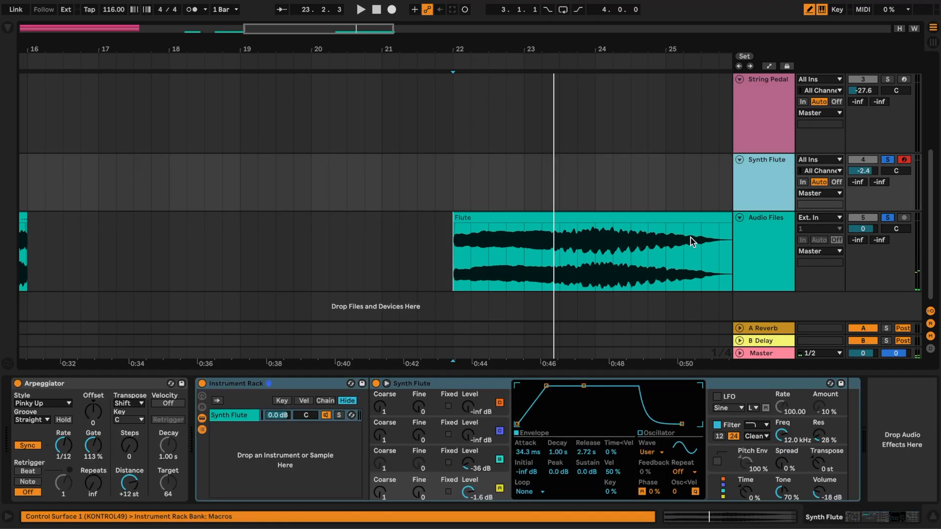
{"action": "left_click", "coordinate": [626, 217]}
{"action": "left_click_drag", "start_coordinate": [333, 443], "coordinate": [336, 444]}
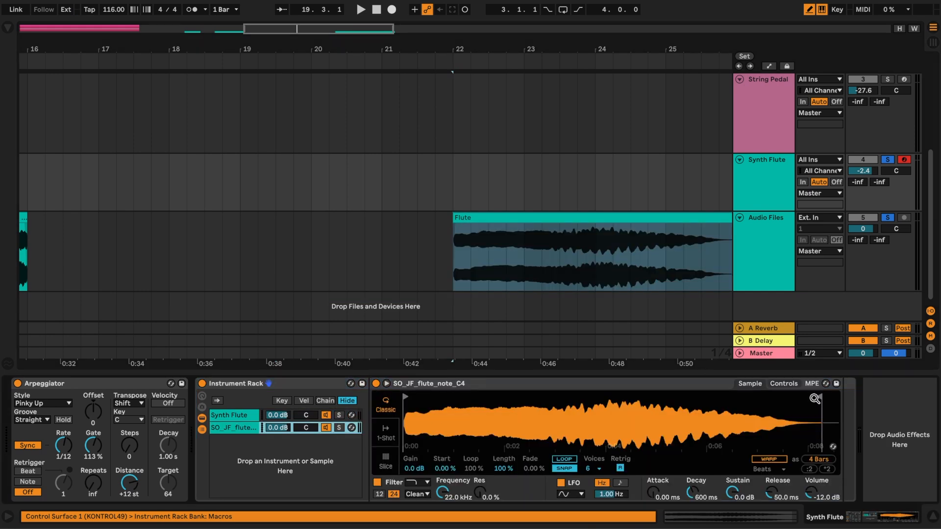
Trim the flute sample's end to about 5 seconds and set its attack to 2.69 ms and release to 1.18 s
{"action": "left_click_drag", "start_coordinate": [701, 414], "coordinate": [662, 413]}
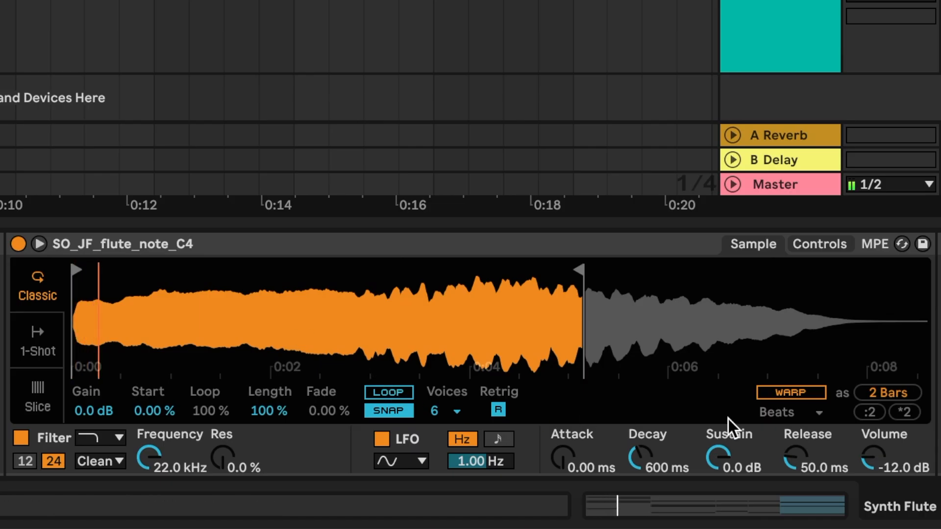
{"action": "left_click", "coordinate": [573, 451]}
{"action": "left_click_drag", "start_coordinate": [572, 450], "coordinate": [572, 449]}
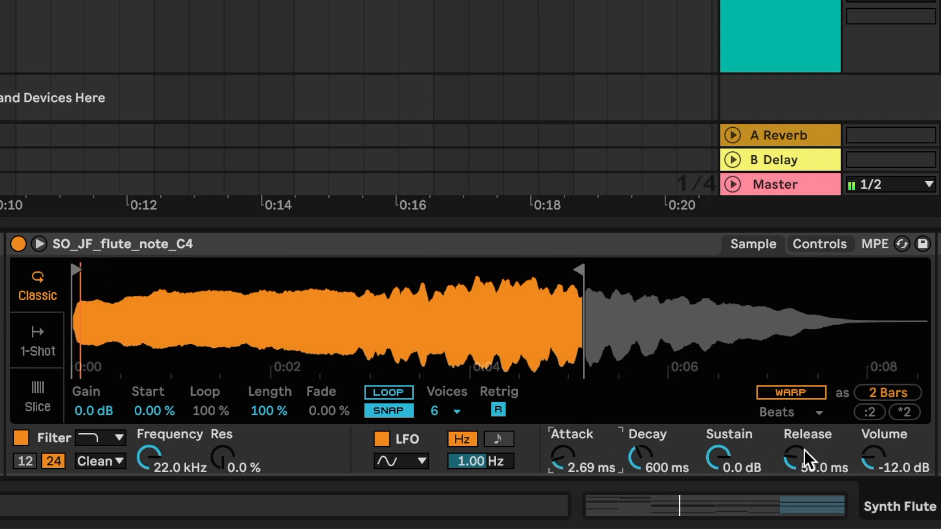
{"action": "mouse_move", "coordinate": [804, 451]}
{"action": "left_mouse_down"}
{"action": "mouse_move", "coordinate": [804, 421]}
{"action": "mouse_move", "coordinate": [795, 452]}
{"action": "left_mouse_up"}
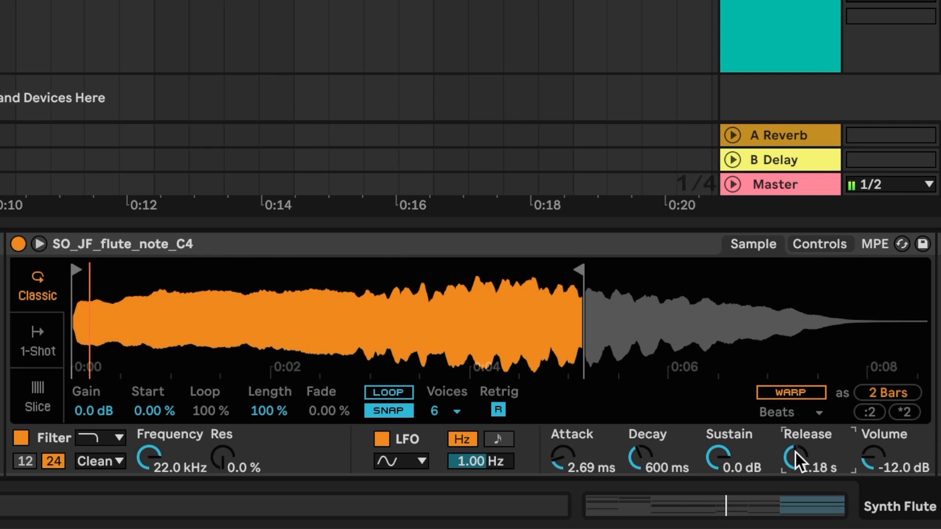
Transpose the flute sample by -5 st and lower the volume of its chain in the Instrument Rack
{"action": "left_click", "coordinate": [815, 245]}
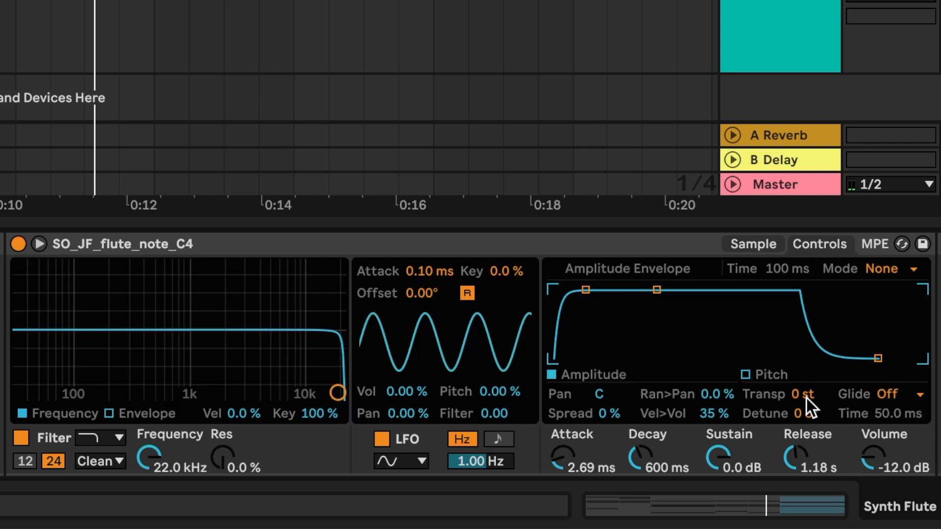
{"action": "key", "text": "Return"}
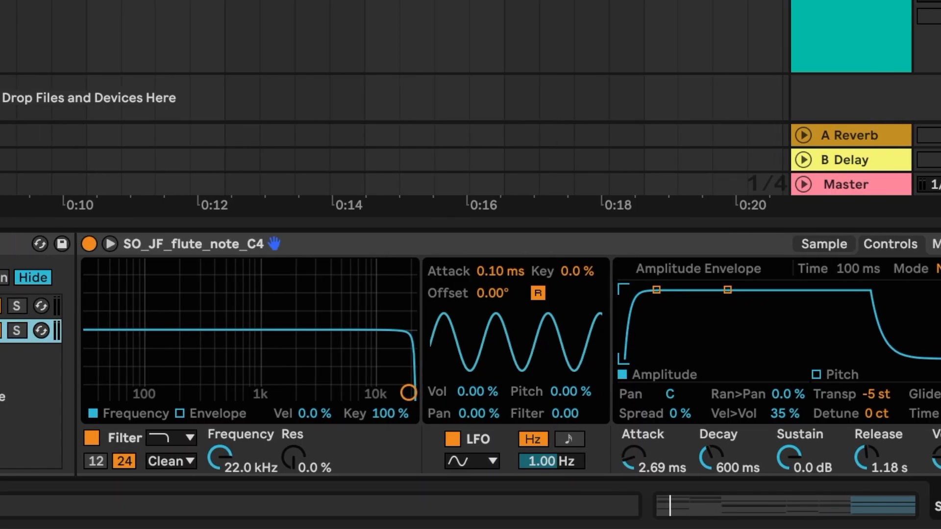
{"action": "left_click_drag", "start_coordinate": [130, 329], "coordinate": [130, 353]}
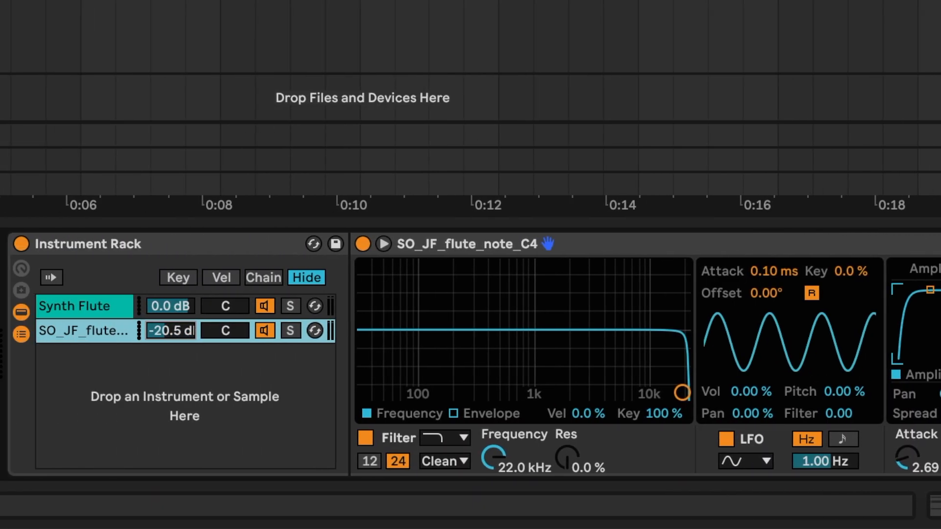
{"action": "left_click_drag", "start_coordinate": [157, 333], "coordinate": [158, 325]}
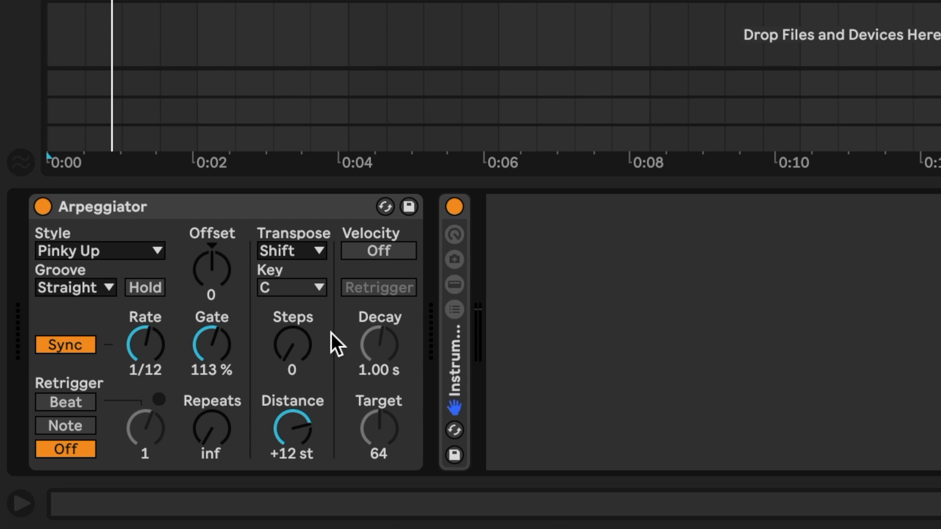
Increase the number of transposition steps in the Arpeggiator
{"action": "left_click_drag", "start_coordinate": [301, 345], "coordinate": [301, 338]}
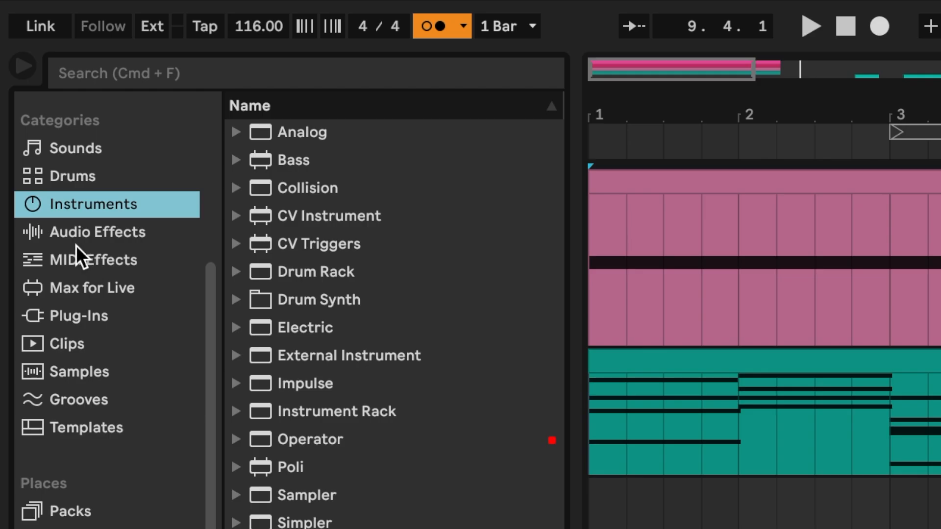
Add the Echo audio effect from the Delay & Loop category after the Instrument Rack on the Synth Flute track
{"action": "left_click", "coordinate": [68, 233]}
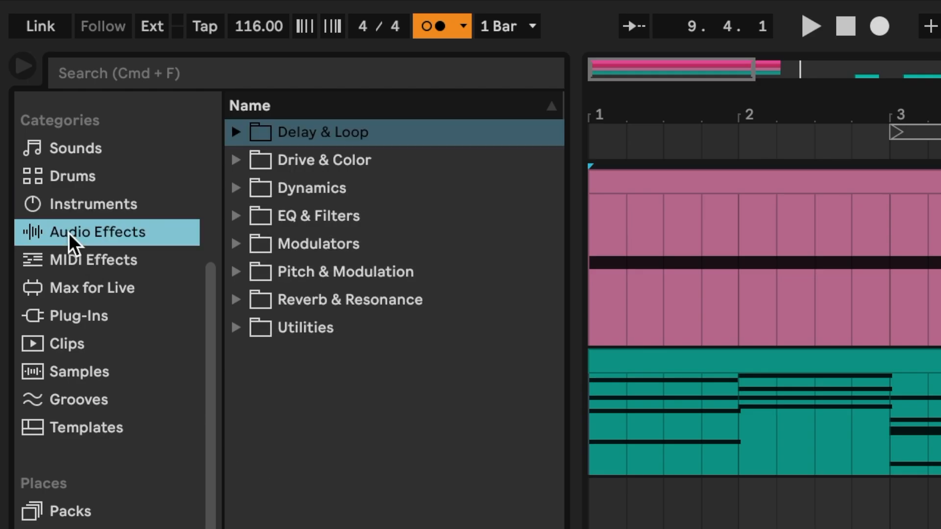
{"action": "left_click", "coordinate": [231, 136]}
{"action": "left_click_drag", "start_coordinate": [300, 215], "coordinate": [275, 406]}
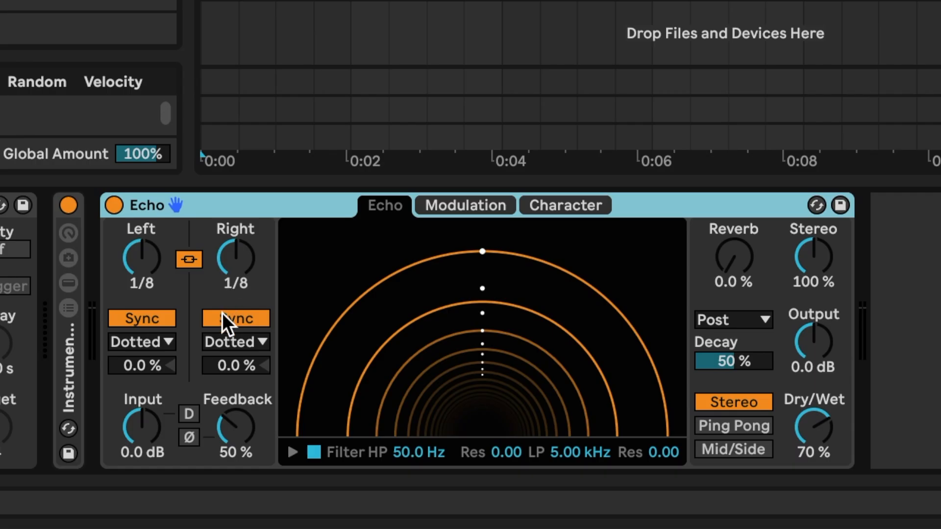
Switch Echo's linked delay from Sync to Time, setting both channels to 179 ms, feedback to 40 % and Dry/Wet to 71 %
{"action": "left_click", "coordinate": [273, 434]}
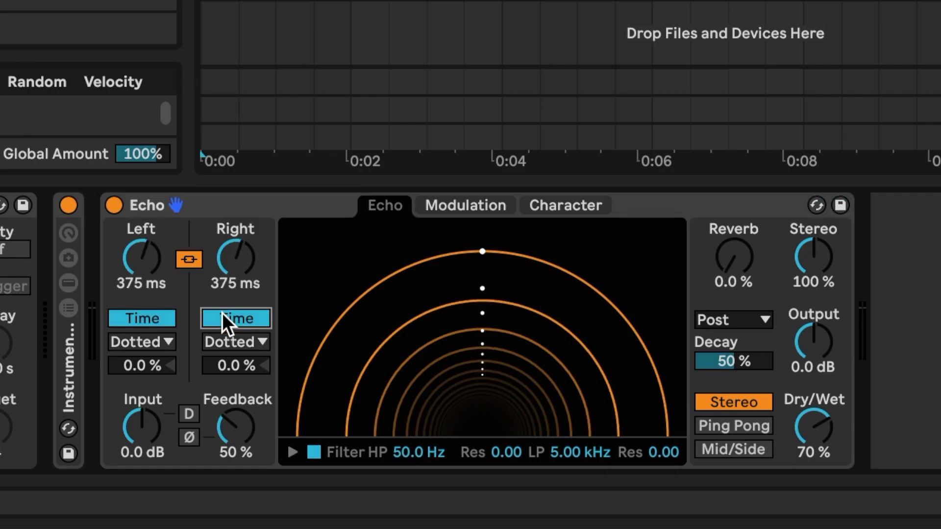
{"action": "mouse_move", "coordinate": [227, 251]}
{"action": "left_mouse_down"}
{"action": "mouse_move", "coordinate": [227, 289]}
{"action": "mouse_move", "coordinate": [226, 253]}
{"action": "left_mouse_up"}
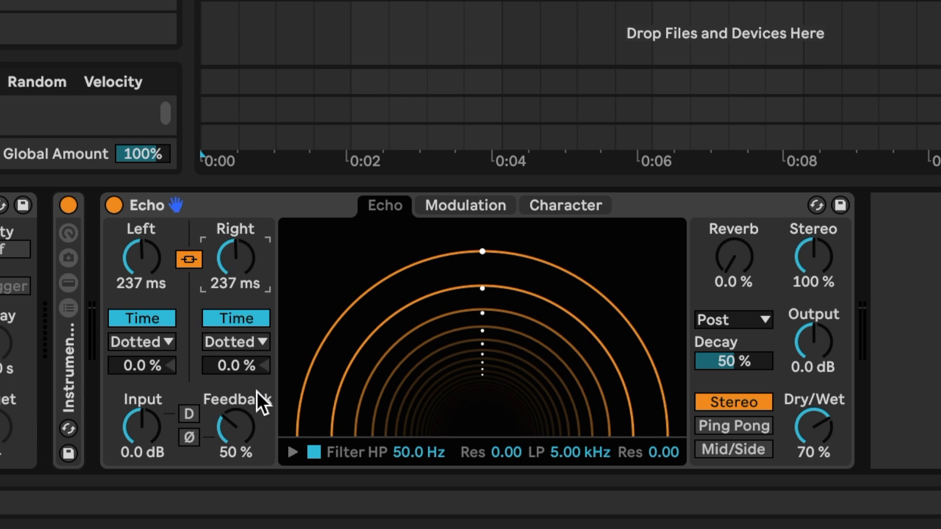
{"action": "left_click_drag", "start_coordinate": [235, 425], "coordinate": [236, 441]}
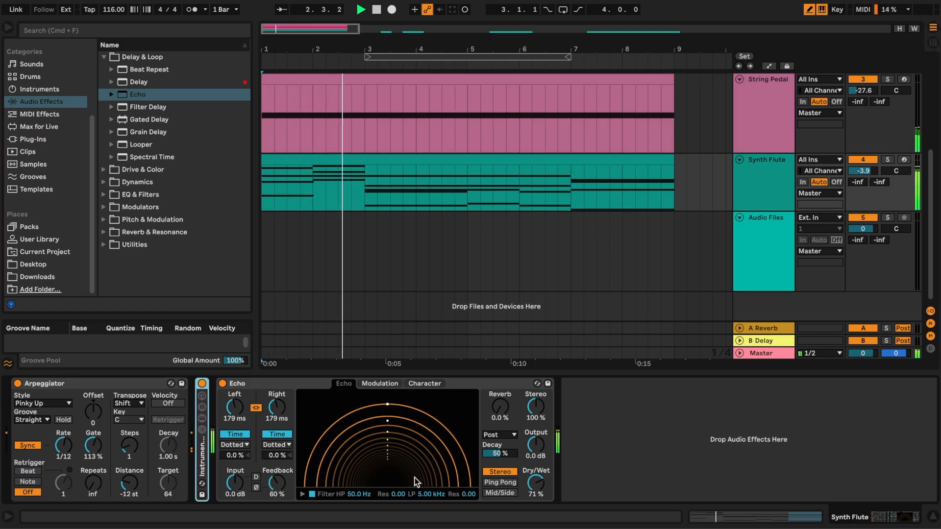
{"action": "left_click_drag", "start_coordinate": [277, 483], "coordinate": [277, 495]}
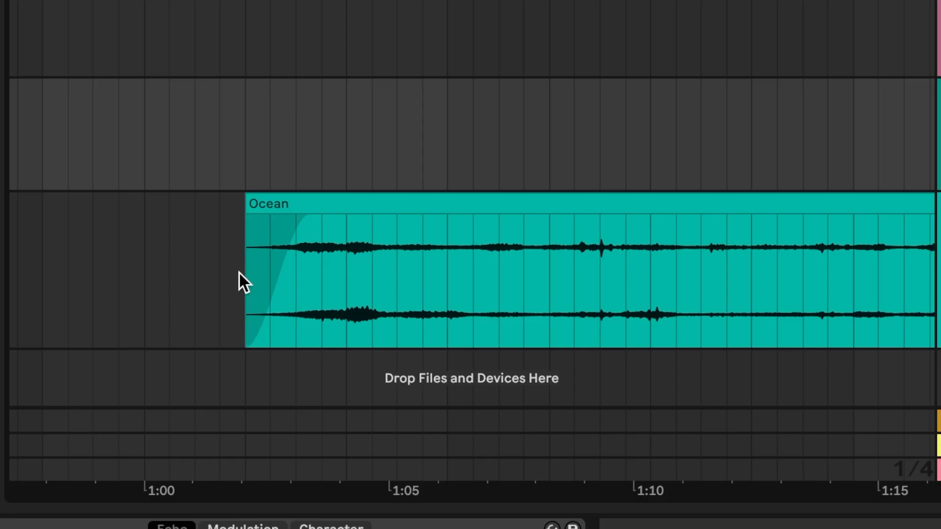
Play the Ocean clip on the Audio Files track from its start at bar 31
{"action": "key", "text": "space"}
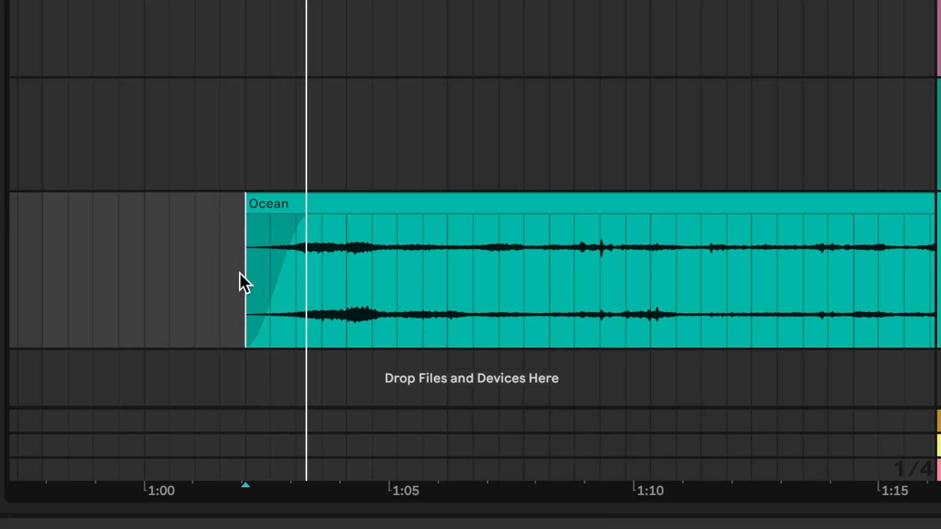
{"action": "scroll", "coordinate": [296, 293], "scroll_direction": "right", "scroll_amount": 3}
{"action": "scroll", "coordinate": [296, 293], "scroll_direction": "right", "scroll_amount": 5}
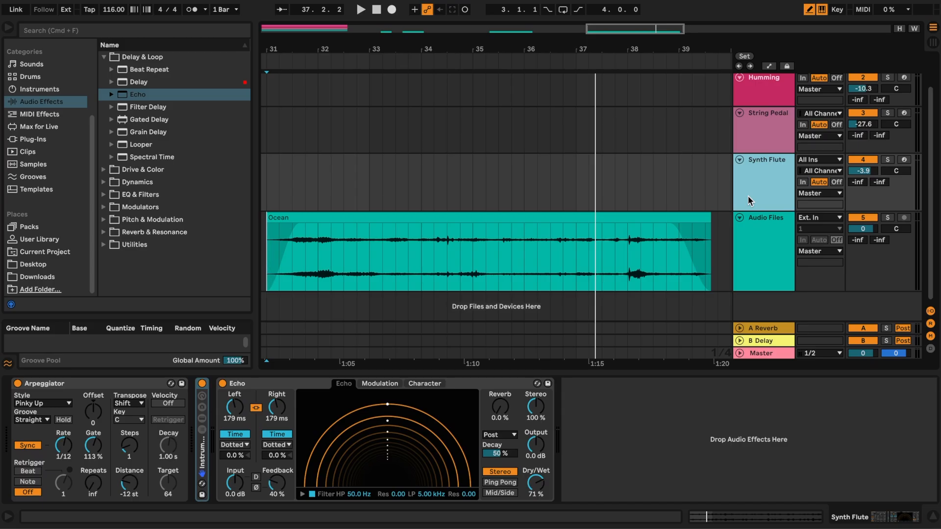
Insert a new MIDI track below Synth Flute and load the Ocean audio clip into it as a Simpler instrument
{"action": "key", "text": "super+shift+t"}
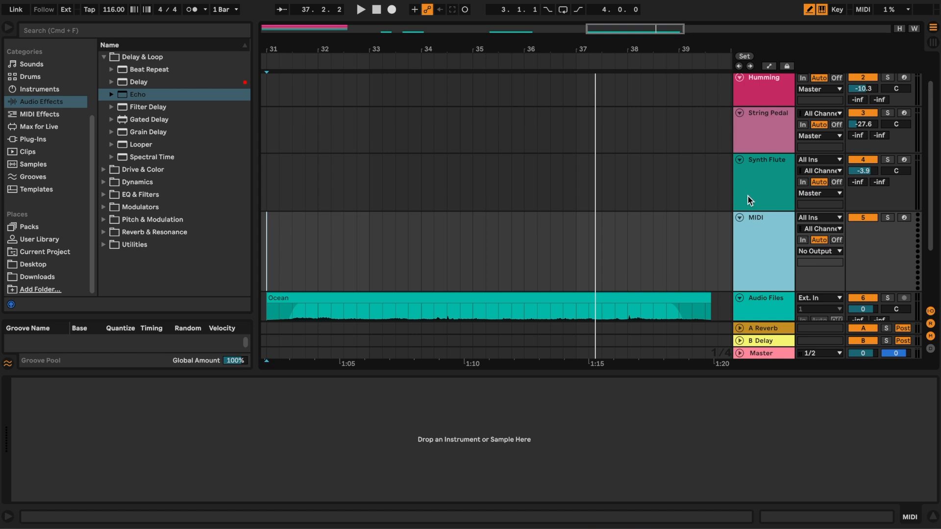
{"action": "scroll", "coordinate": [593, 253], "scroll_direction": "down", "scroll_amount": 4}
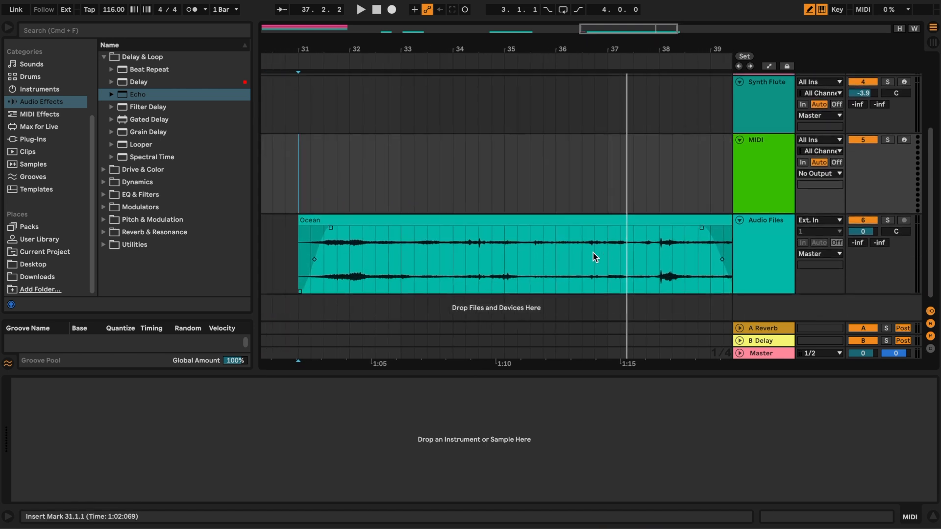
{"action": "left_click", "coordinate": [549, 223]}
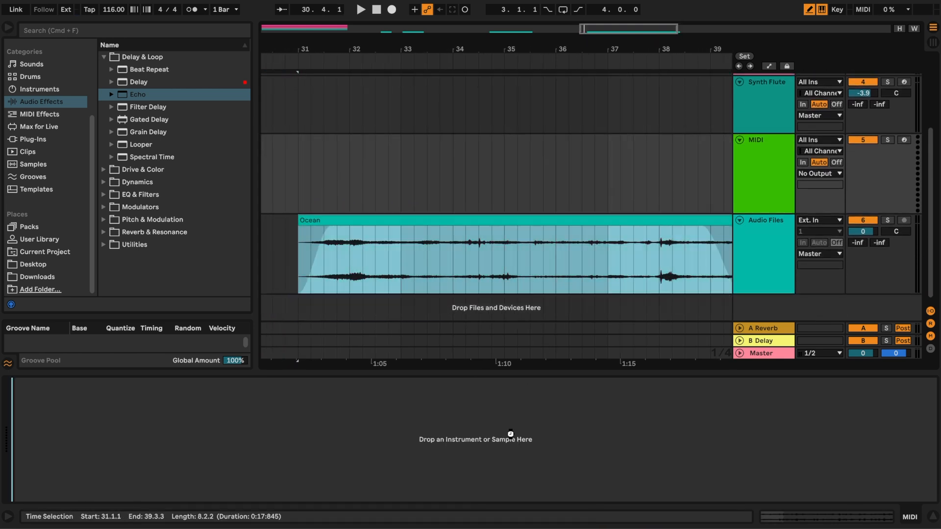
{"action": "left_click_drag", "start_coordinate": [510, 433], "coordinate": [512, 437]}
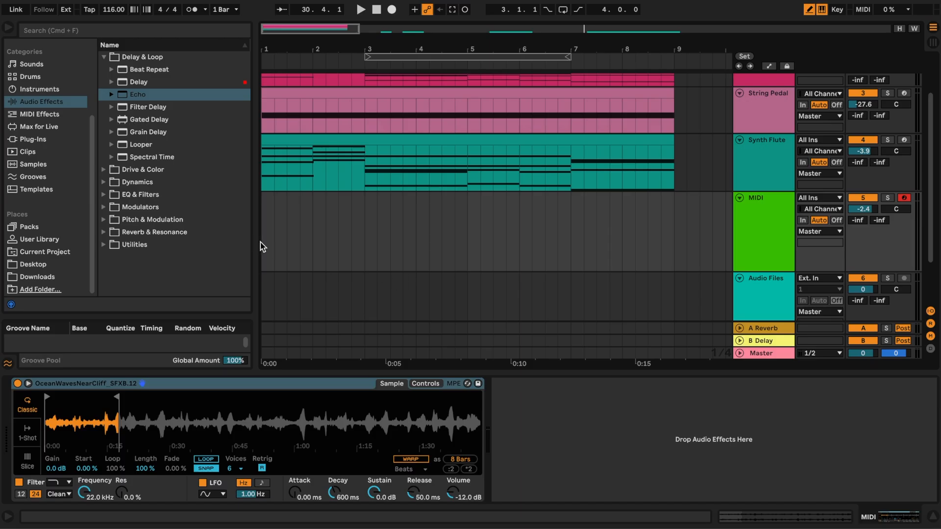
Create a MIDI clip from bar 1 to bar 9 on the ocean sample's track and fill it with one sustained C3 note
{"action": "left_click_drag", "start_coordinate": [263, 246], "coordinate": [669, 247]}
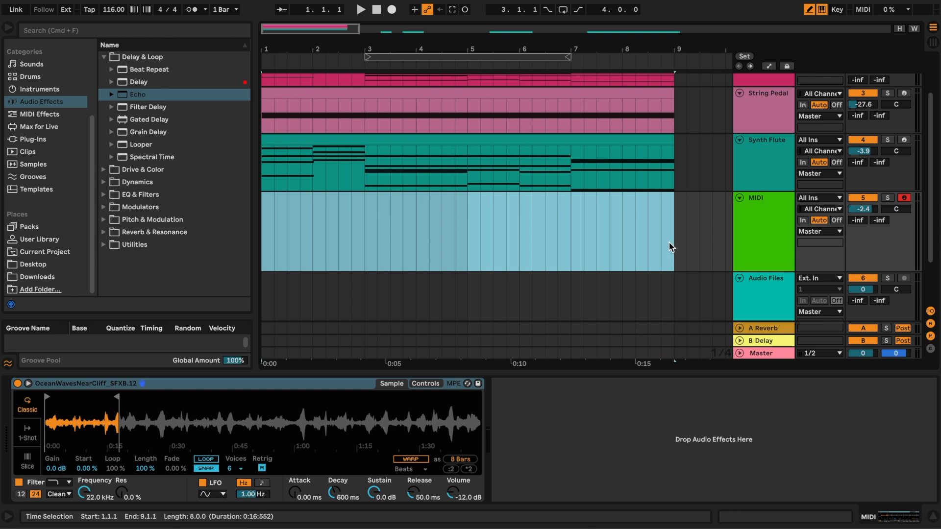
{"action": "key", "text": "super+shift+m"}
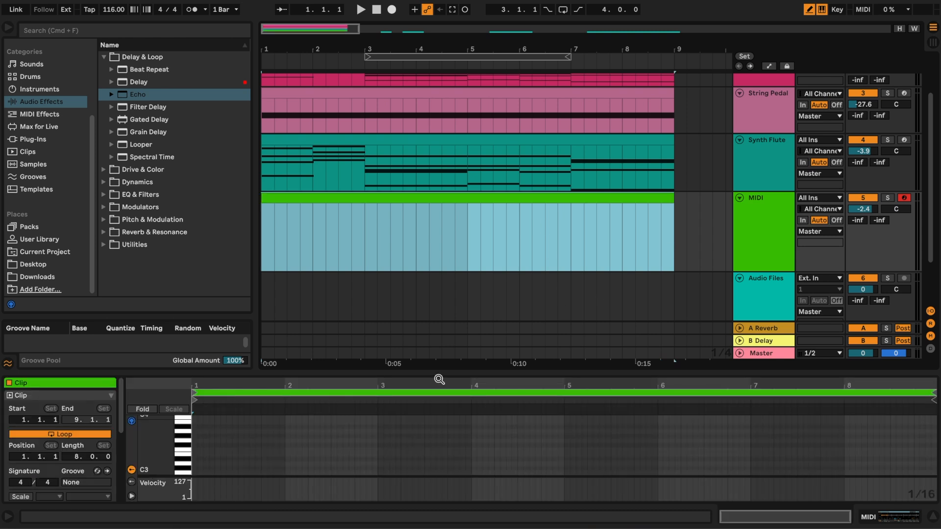
{"action": "left_click_drag", "start_coordinate": [436, 374], "coordinate": [423, 204]}
{"action": "left_click", "coordinate": [183, 309]}
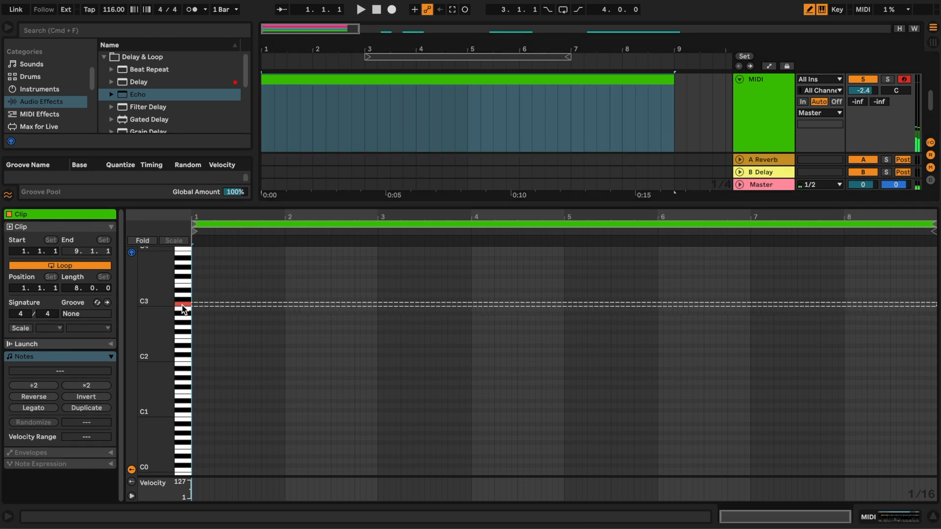
{"action": "left_click", "coordinate": [183, 310]}
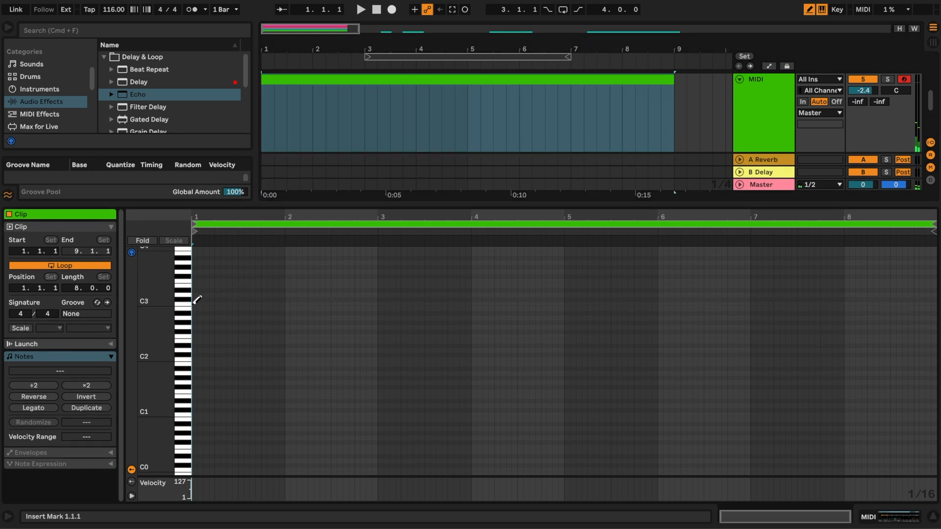
{"action": "left_click", "coordinate": [195, 304]}
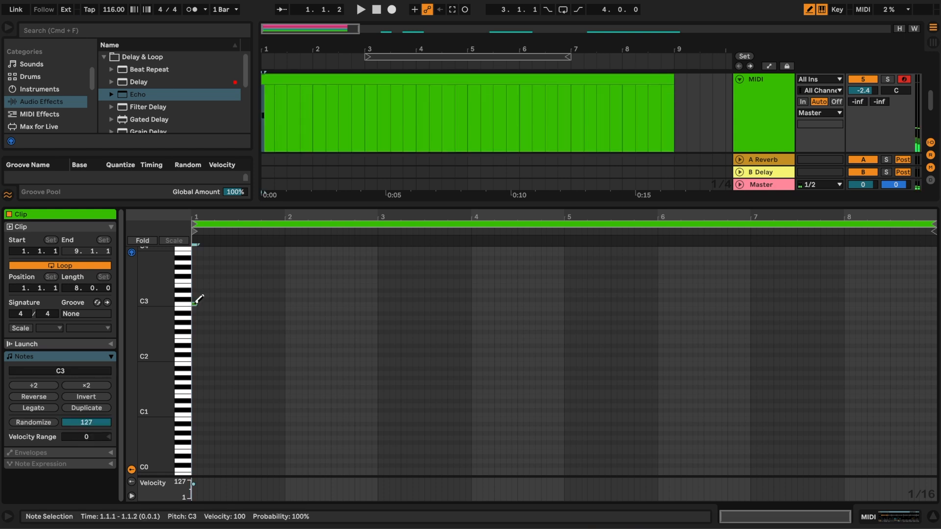
{"action": "left_click_drag", "start_coordinate": [193, 304], "coordinate": [880, 317]}
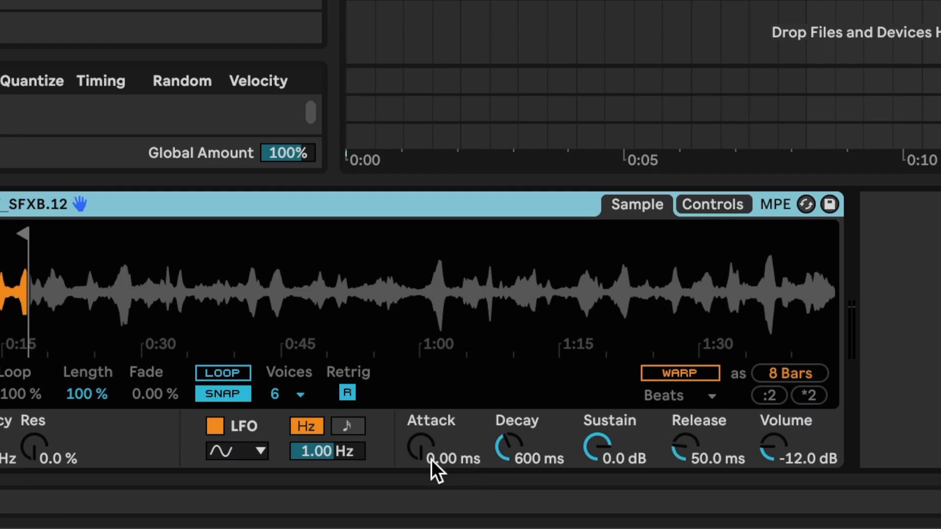
Set the ocean sample's attack to 1.04 s and release to 2.82 s, and extend its end to cover the full sample
{"action": "left_click_drag", "start_coordinate": [301, 500], "coordinate": [301, 495]}
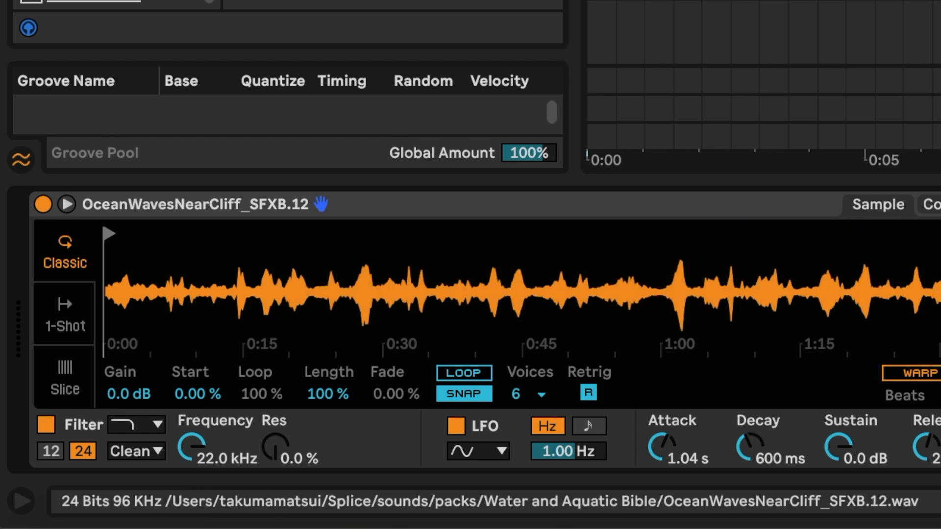
Play the arrangement from bar 1 and balance the ocean sample's track against the others, setting its volume to -4.5 dB
{"action": "left_click", "coordinate": [588, 153]}
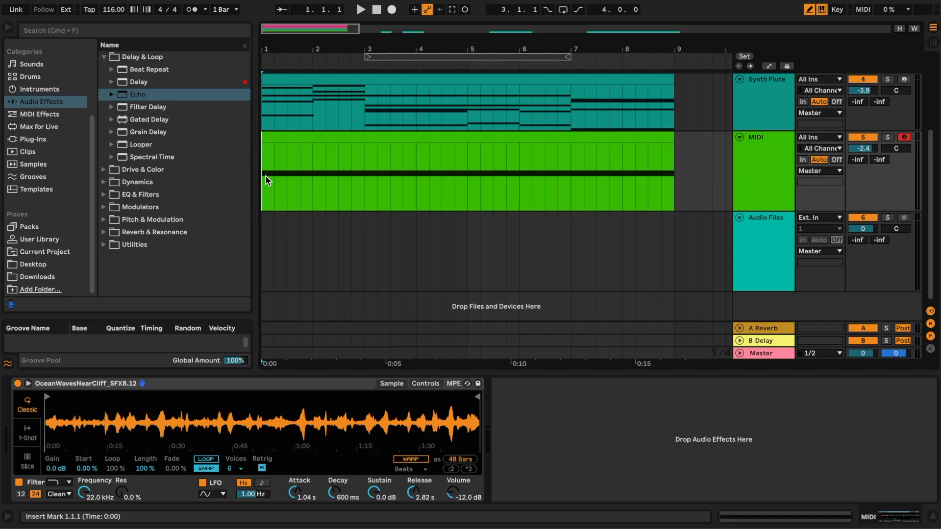
{"action": "key", "text": "Tab"}
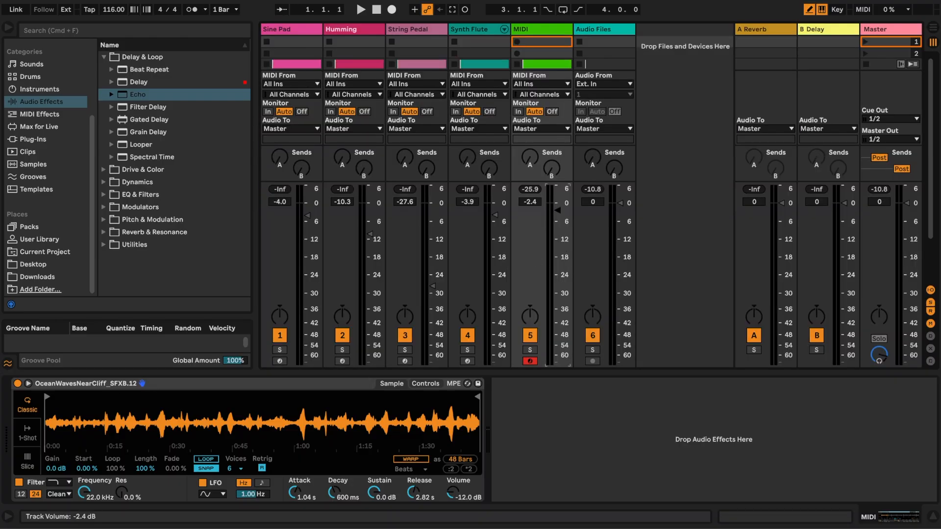
{"action": "key", "text": "space"}
{"action": "left_click_drag", "start_coordinate": [554, 363], "coordinate": [556, 329]}
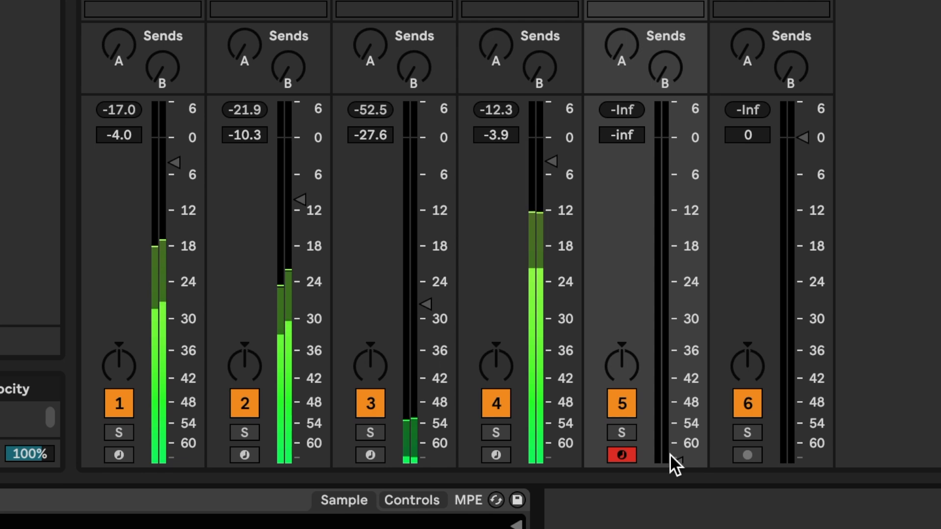
{"action": "left_click_drag", "start_coordinate": [676, 390], "coordinate": [676, 171]}
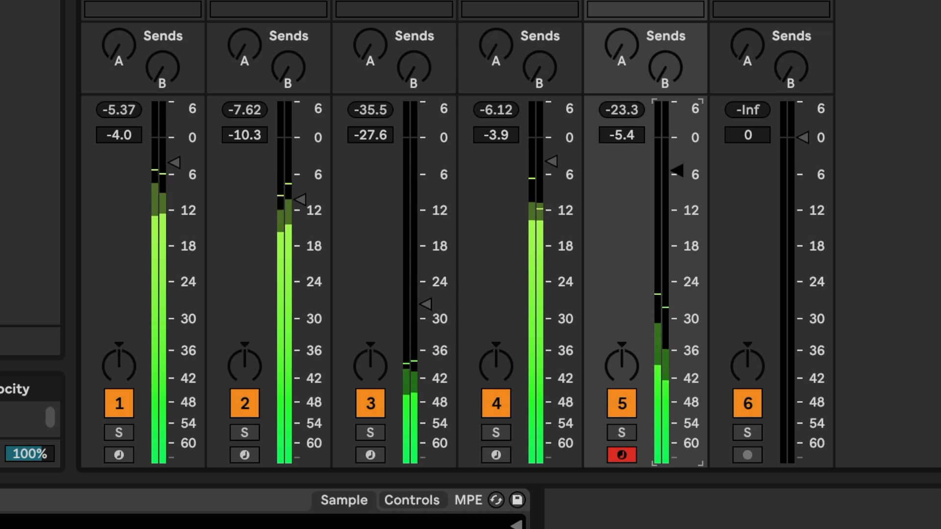
{"action": "mouse_move", "coordinate": [676, 171]}
{"action": "left_mouse_down"}
{"action": "mouse_move", "coordinate": [676, 182]}
{"action": "mouse_move", "coordinate": [676, 170]}
{"action": "left_mouse_up"}
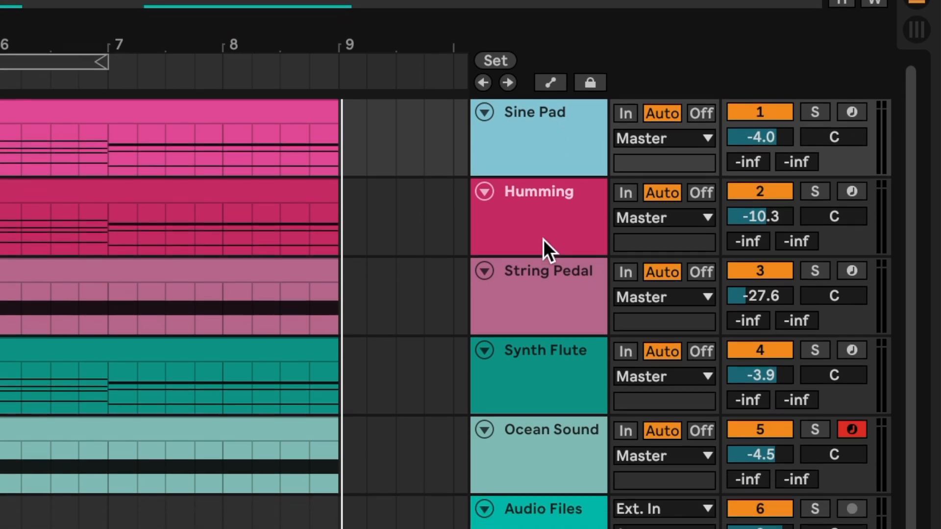
Group the Sine Pad, Humming, String Pedal, Synth Flute and Ocean Sound tracks and rename the group Pad
{"action": "left_click", "coordinate": [545, 273], "text": "super"}
{"action": "left_click", "coordinate": [550, 330], "text": "super"}
{"action": "left_click", "coordinate": [551, 405], "text": "super"}
{"action": "left_click", "coordinate": [552, 373], "text": "super"}
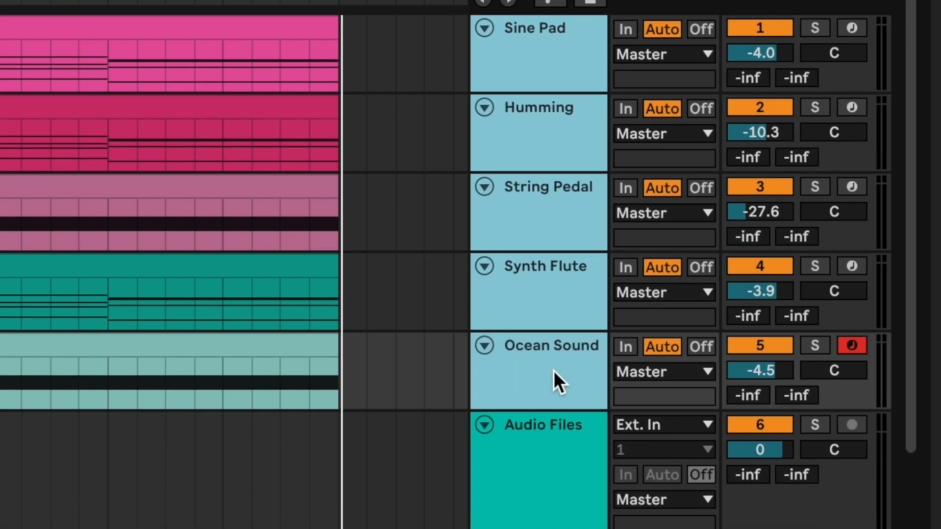
{"action": "key", "text": "super+g"}
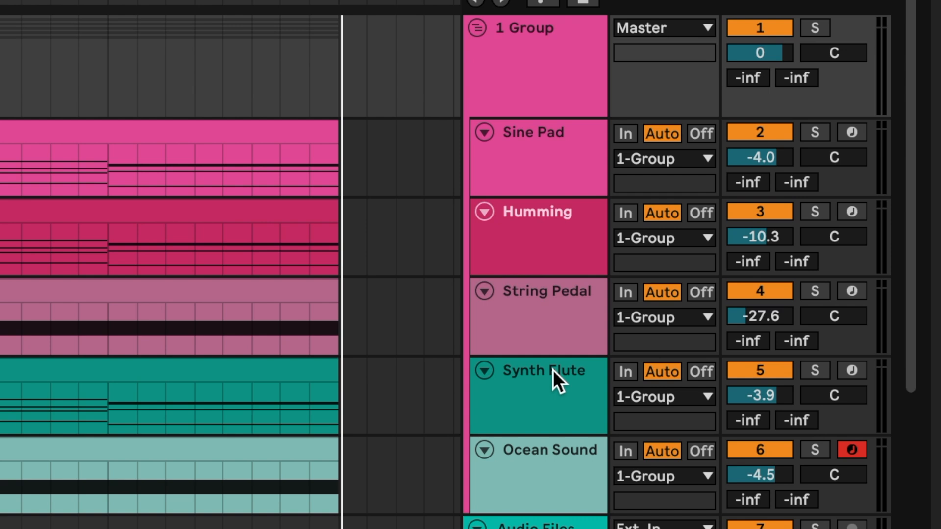
{"action": "left_click", "coordinate": [551, 53]}
{"action": "key", "text": "super+r"}
{"action": "type", "text": "Pad"}
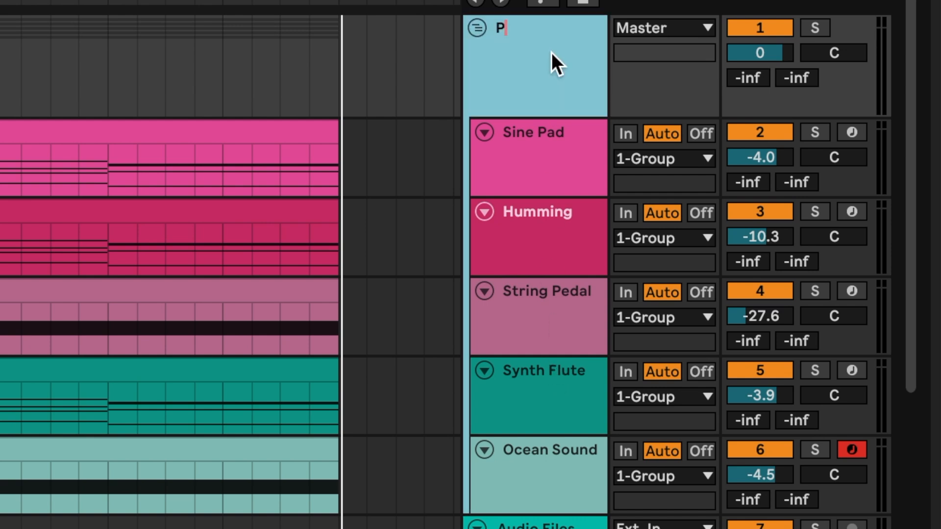
{"action": "key", "text": "Return"}
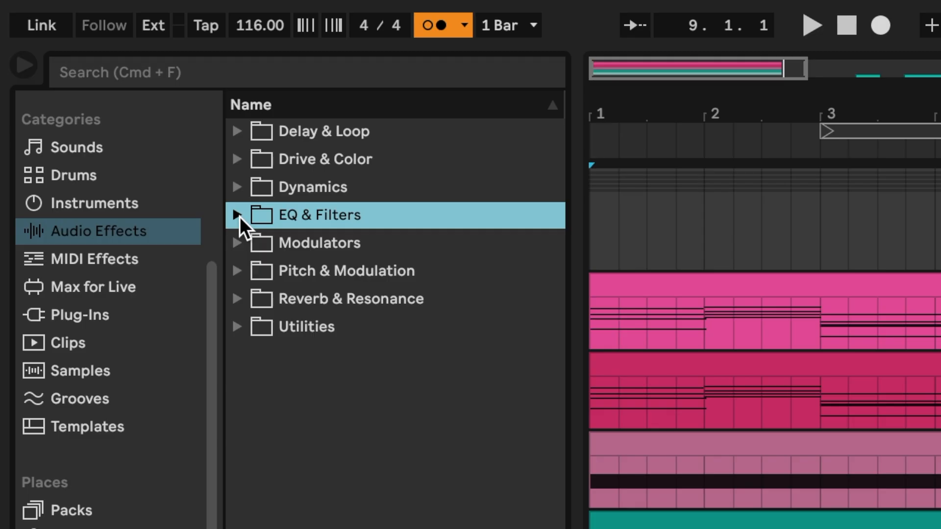
Add the Vinyl Distortion effect from the Drive & Color category to the Pad group track
{"action": "left_click", "coordinate": [237, 160]}
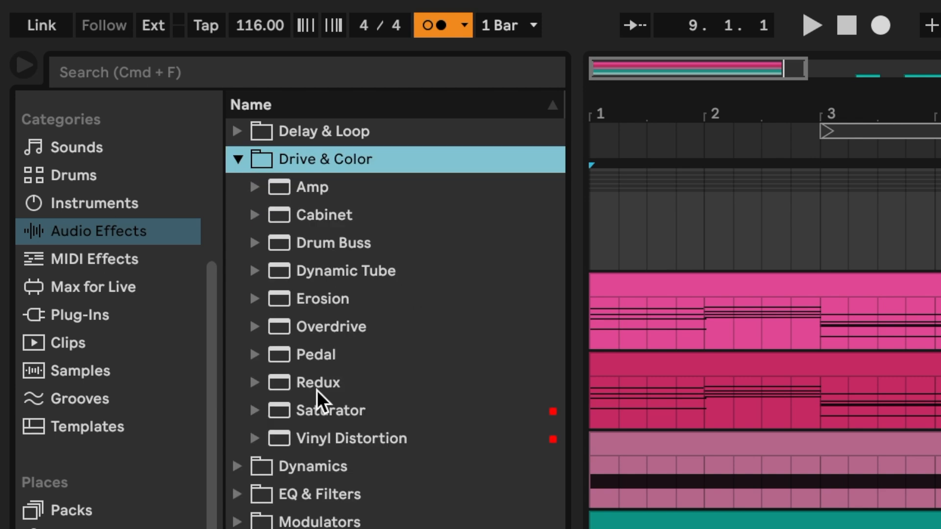
{"action": "left_click", "coordinate": [313, 439]}
{"action": "left_click_drag", "start_coordinate": [753, 196], "coordinate": [754, 199]}
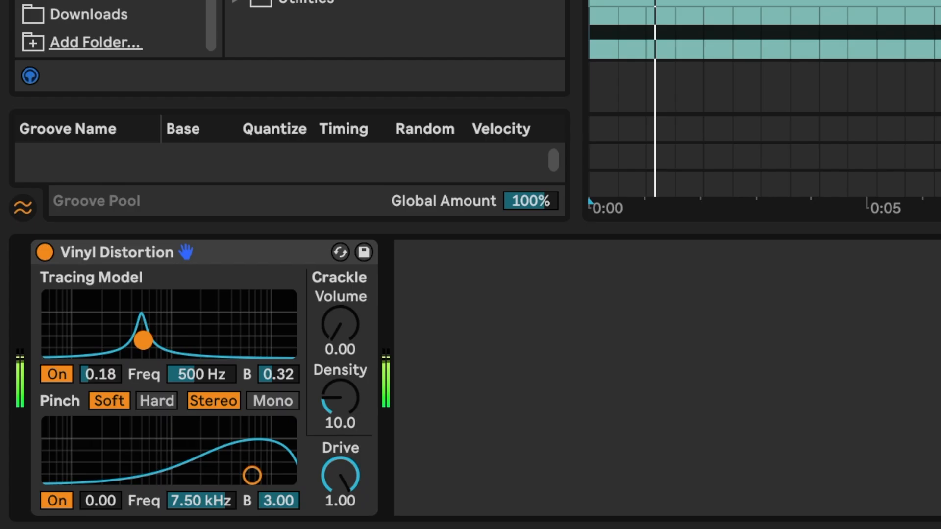
Set Vinyl Distortion's Tracing Model to 0.35 at 898 Hz with bandwidth 0.96, Drive to 0.72, and Pinch to 0.09 at 7.49 kHz
{"action": "mouse_move", "coordinate": [143, 340]}
{"action": "left_mouse_down"}
{"action": "mouse_move", "coordinate": [140, 321]}
{"action": "mouse_move", "coordinate": [166, 323]}
{"action": "mouse_move", "coordinate": [167, 332]}
{"action": "left_mouse_up"}
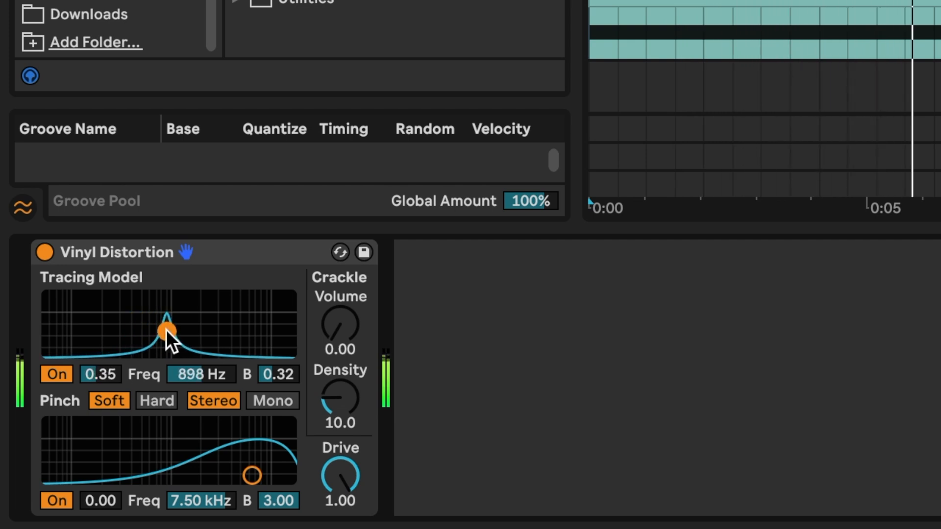
{"action": "left_click_drag", "start_coordinate": [278, 375], "coordinate": [279, 327]}
{"action": "left_click_drag", "start_coordinate": [340, 475], "coordinate": [340, 478]}
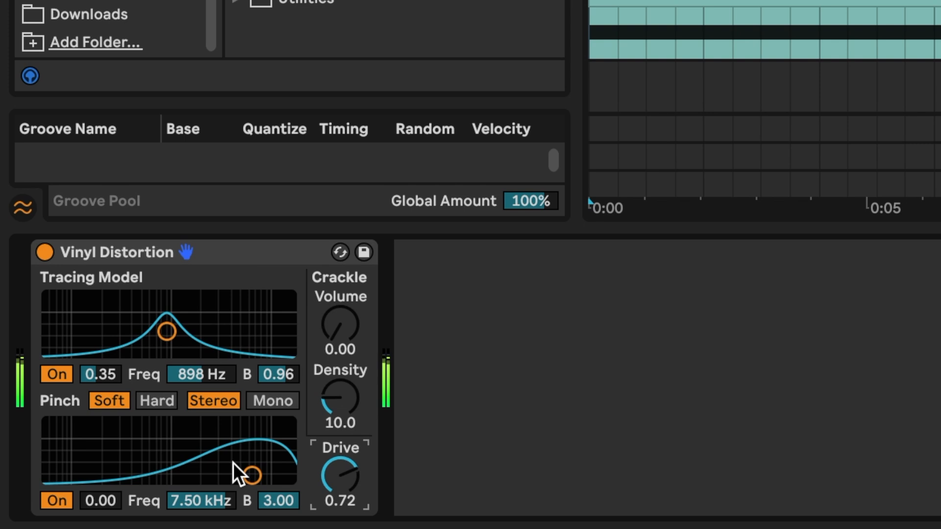
{"action": "left_click_drag", "start_coordinate": [252, 471], "coordinate": [252, 473]}
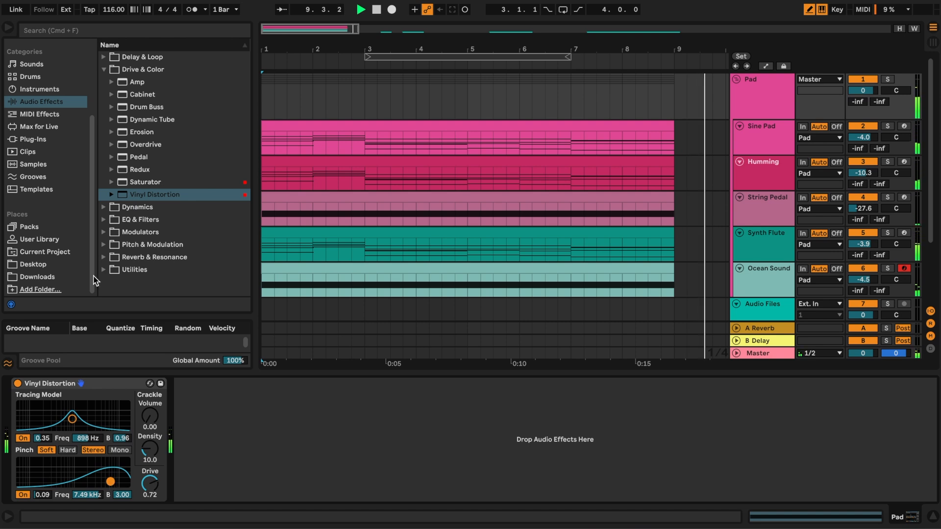
Stop playback, add Auto Filter from EQ & Filters after Vinyl Distortion on the Pad group, and turn on automation mode
{"action": "key", "text": "space"}
{"action": "left_click", "coordinate": [100, 216]}
{"action": "left_click_drag", "start_coordinate": [130, 104], "coordinate": [233, 407]}
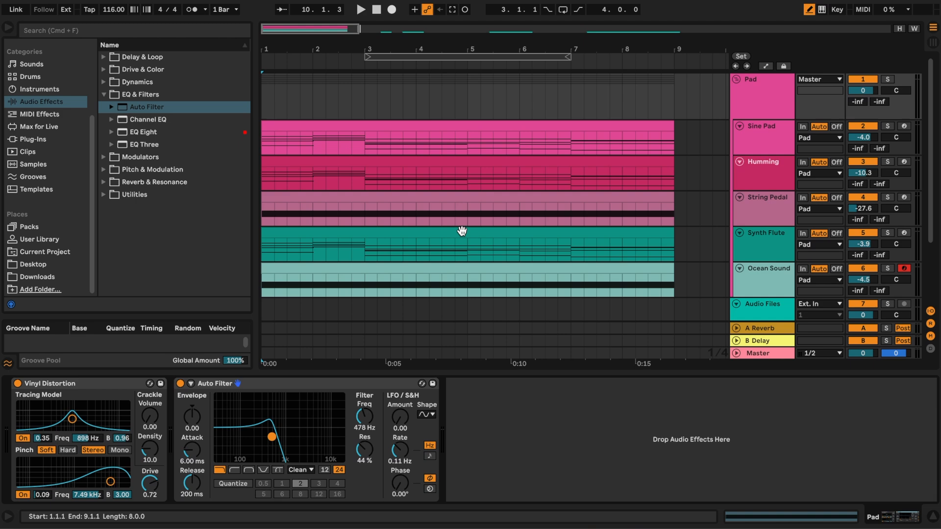
{"action": "key", "text": "a"}
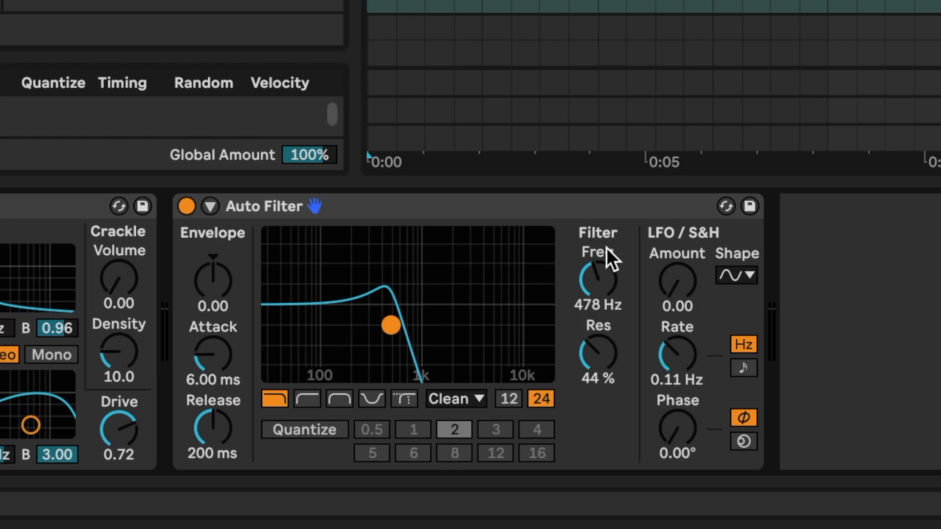
Automate the Pad group's Auto Filter frequency as a curve rising from the start of the arrangement to bar 7
{"action": "left_click", "coordinate": [604, 288]}
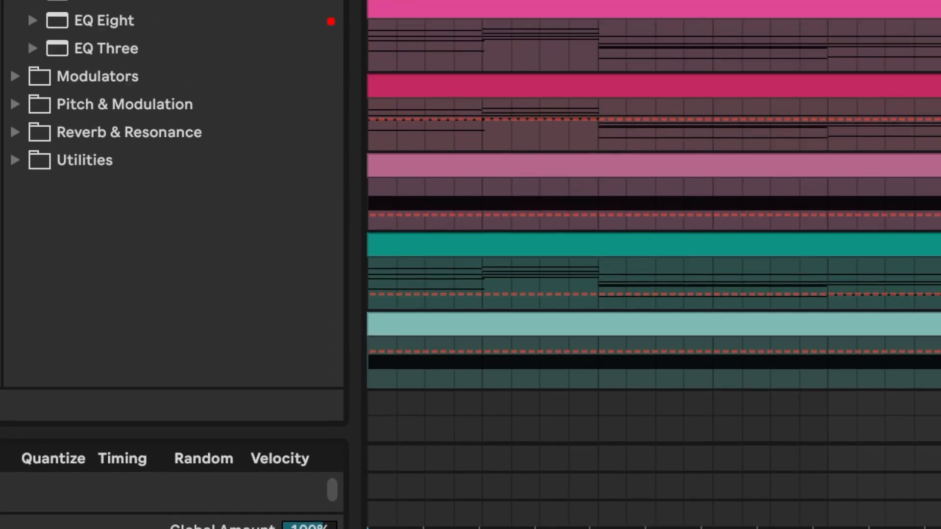
{"action": "left_click", "coordinate": [371, 198]}
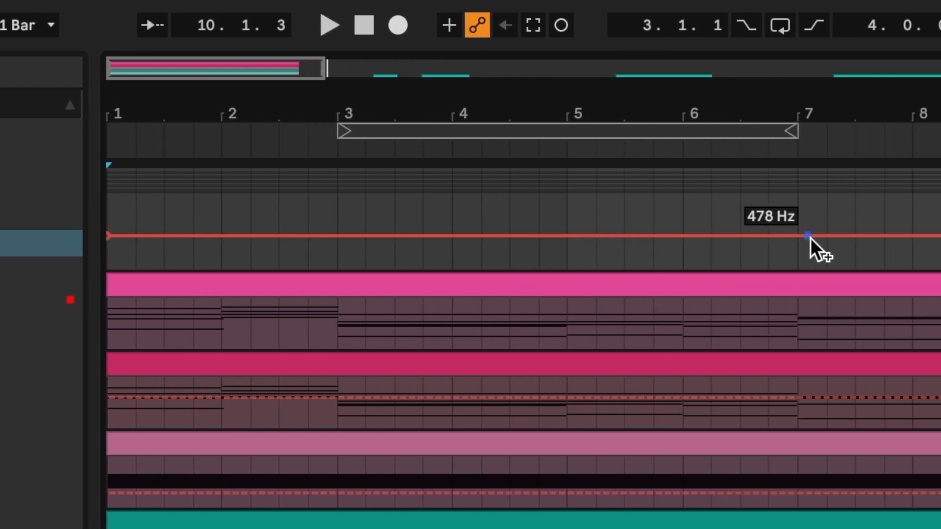
{"action": "left_click_drag", "start_coordinate": [706, 236], "coordinate": [706, 195]}
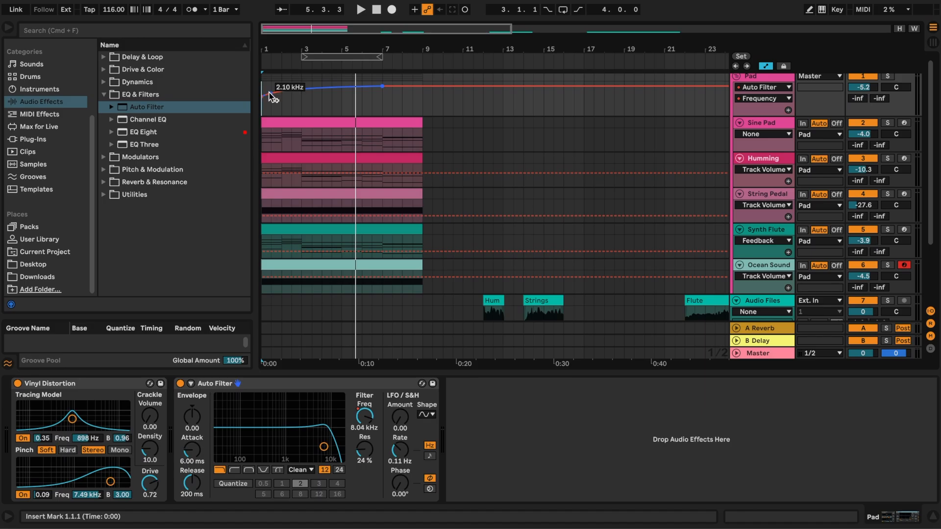
Play the arrangement from the start to hear the filter sweep, and adjust the frequency automation's breakpoint at bar 7
{"action": "key", "text": "space"}
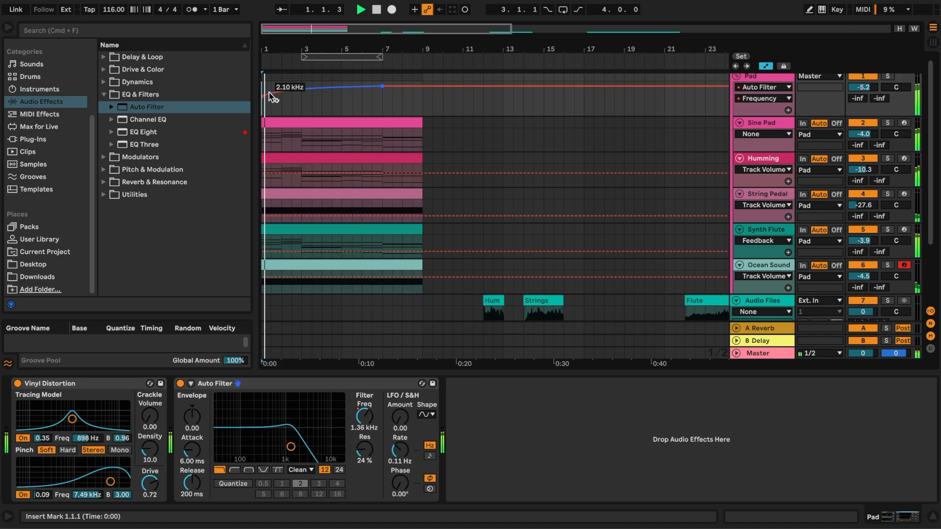
{"action": "key", "text": "plus"}
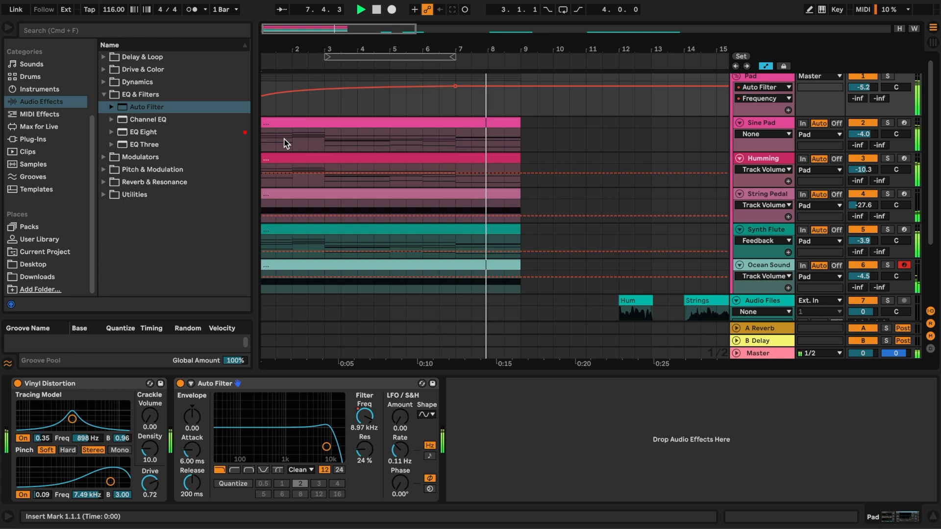
{"action": "mouse_move", "coordinate": [454, 87]}
{"action": "left_click_drag", "start_coordinate": [454, 87], "coordinate": [451, 91]}
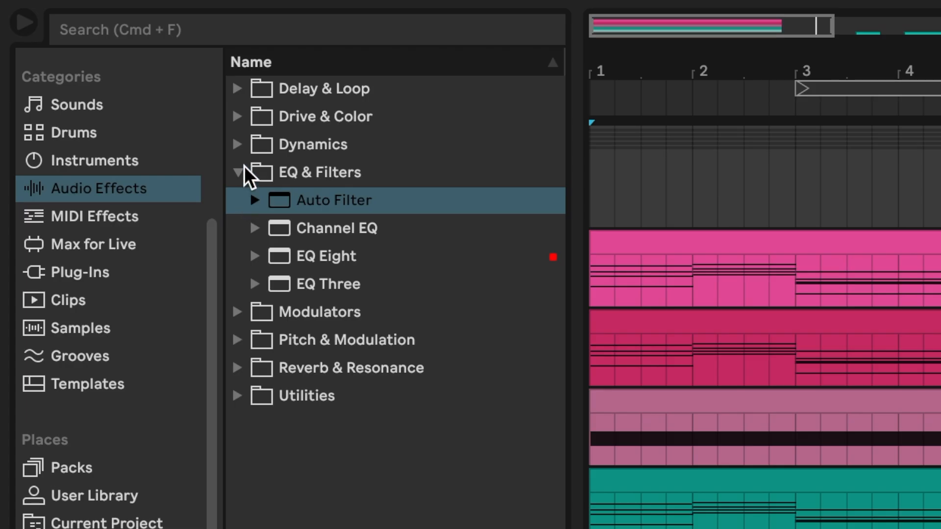
Add Glue Compressor from the Dynamics category after Auto Filter on the Pad group
{"action": "left_click", "coordinate": [105, 94]}
{"action": "left_click", "coordinate": [104, 82]}
{"action": "left_click_drag", "start_coordinate": [119, 130], "coordinate": [238, 224]}
{"action": "left_click_drag", "start_coordinate": [541, 475], "coordinate": [462, 399]}
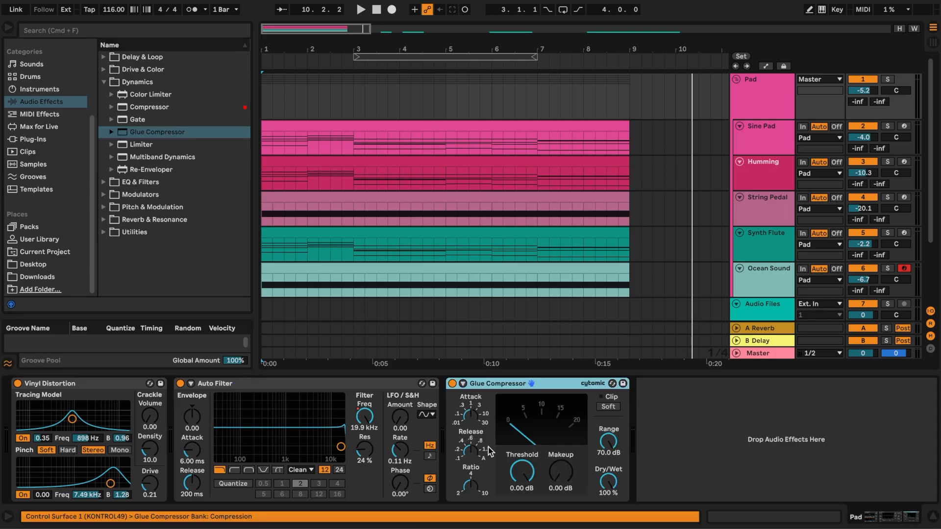
Adjust Glue Compressor's attack during playback, and set Threshold to -2.54 dB and Makeup to 1.90 dB
{"action": "left_click", "coordinate": [471, 418]}
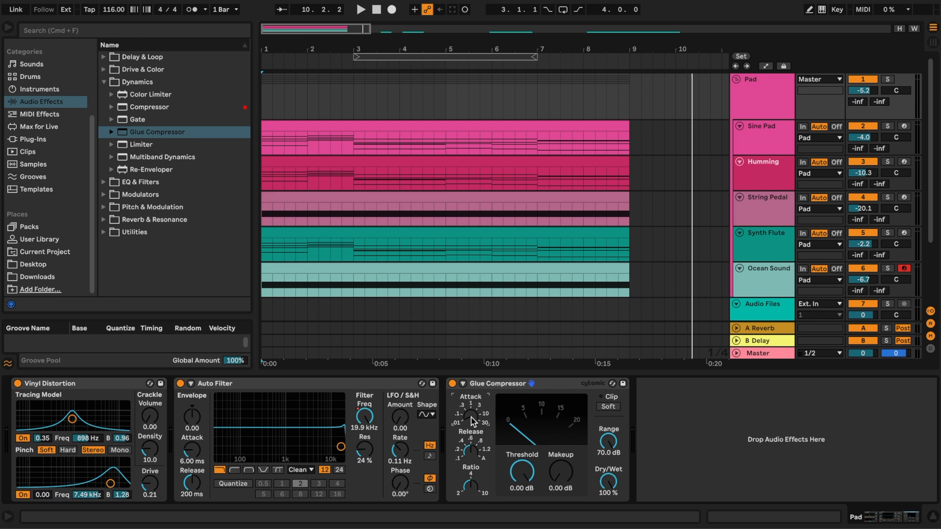
{"action": "key", "text": "space"}
{"action": "left_click_drag", "start_coordinate": [520, 470], "coordinate": [561, 475]}
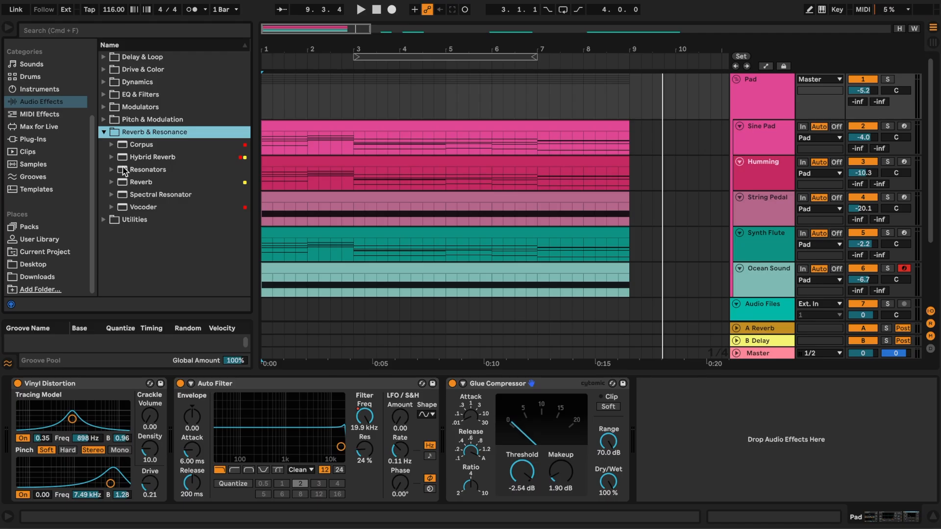
Add Hybrid Reverb after Glue Compressor with the Shimmer algorithm and Dry/Wet at 55%, and play the arrangement from the start
{"action": "left_click", "coordinate": [124, 158]}
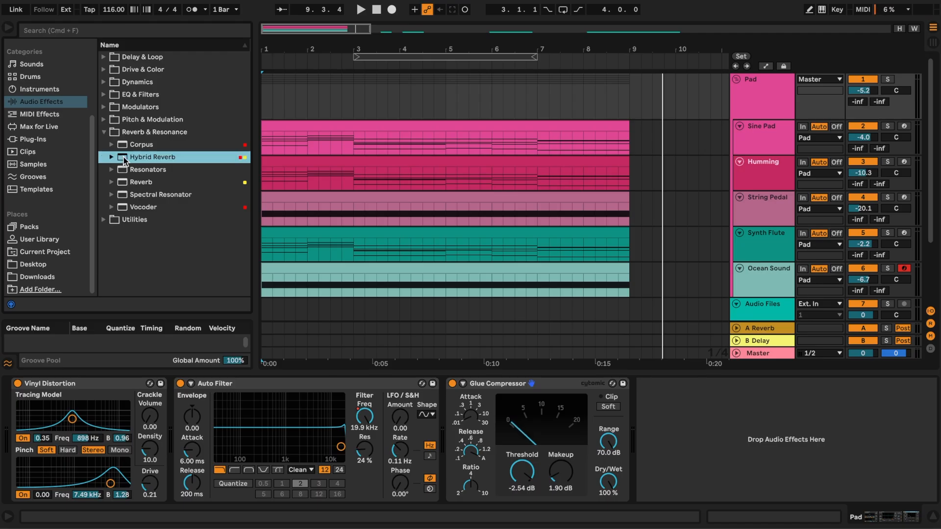
{"action": "left_click_drag", "start_coordinate": [777, 440], "coordinate": [779, 443]}
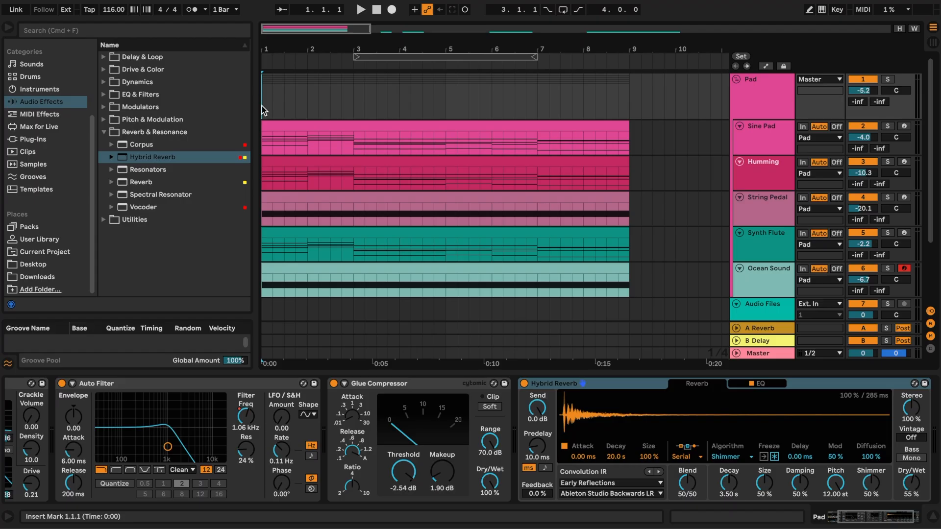
{"action": "key", "text": "space"}
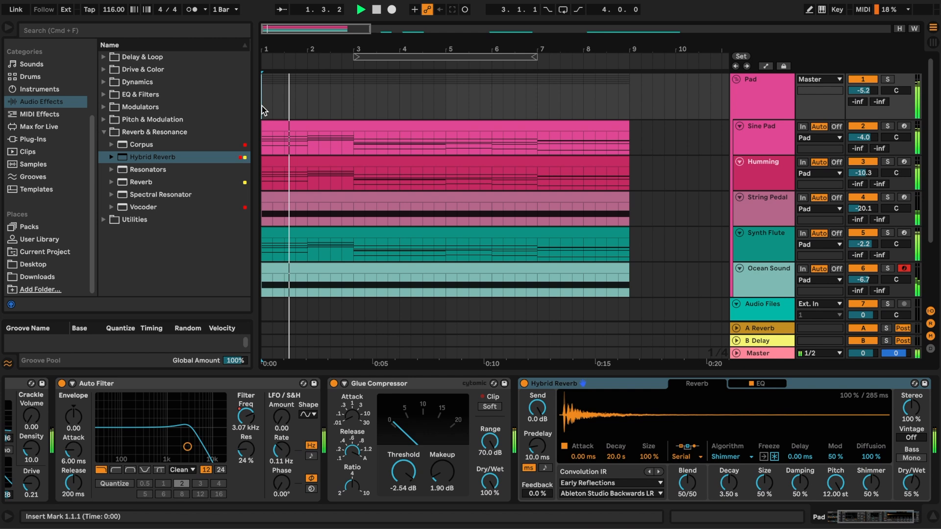